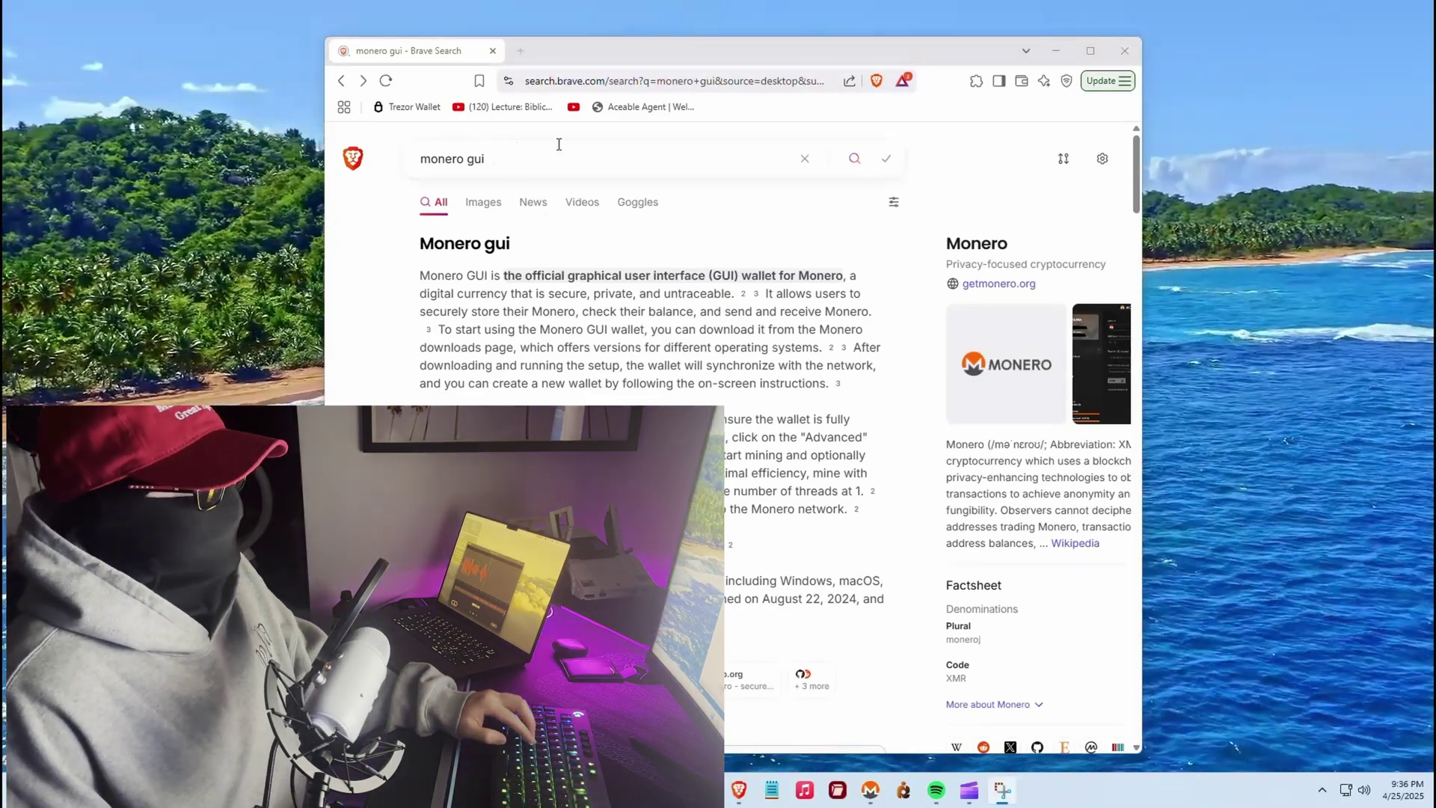
scroll(729, 449, down, 4)
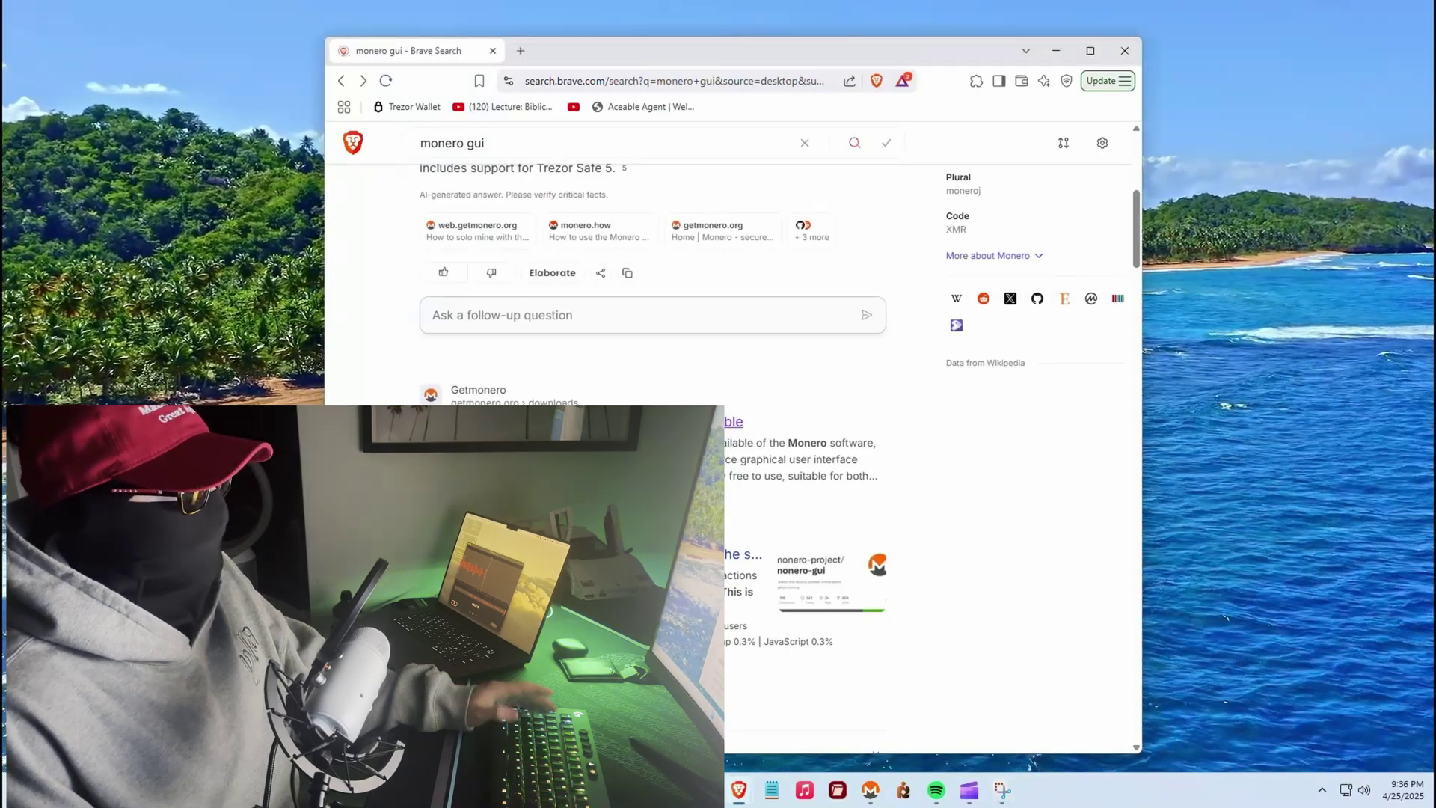
- Reach the getmonero.org downloads page, then switch to the running Monero GUI wallet
click(736, 422)
scroll(734, 422, down, 5)
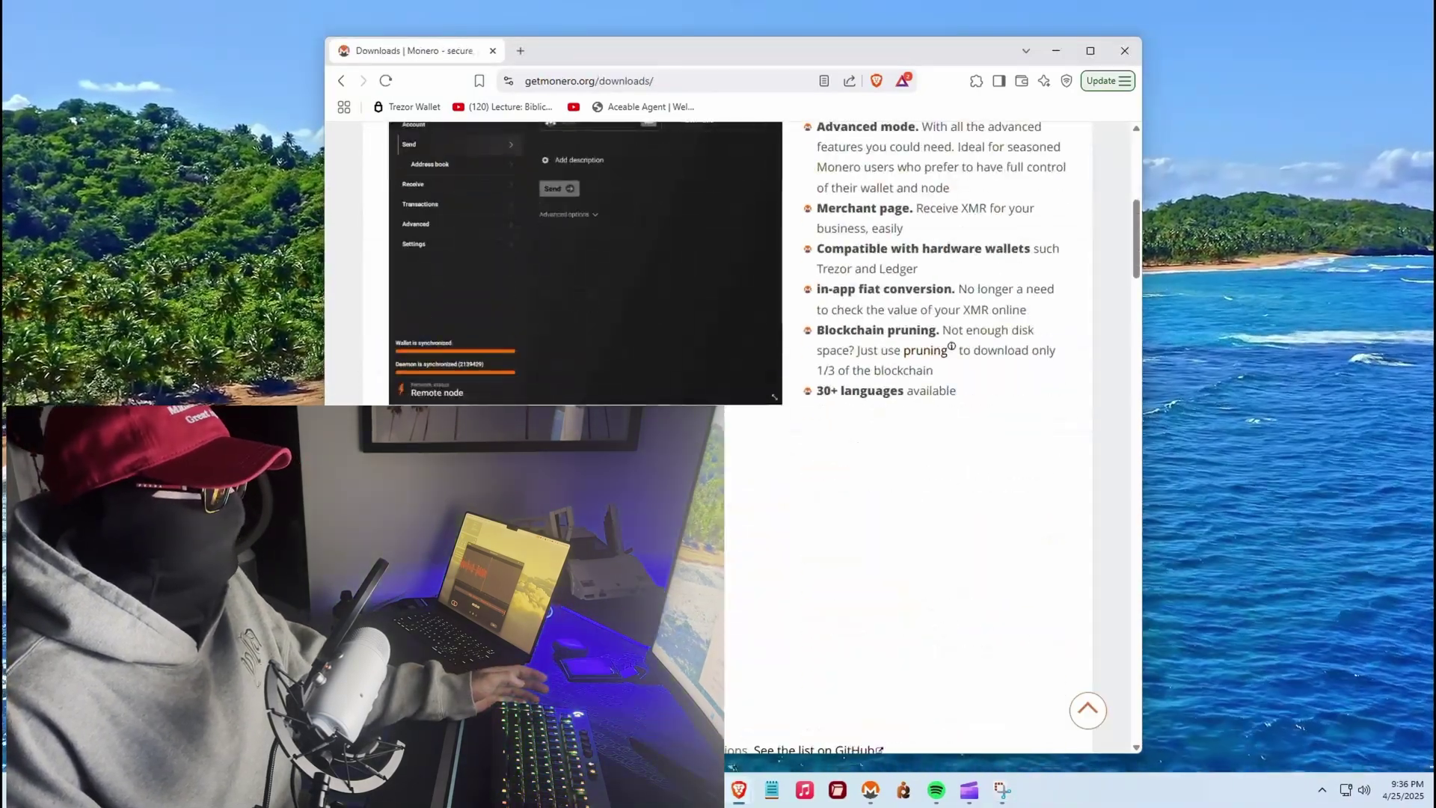
scroll(740, 452, down, 2)
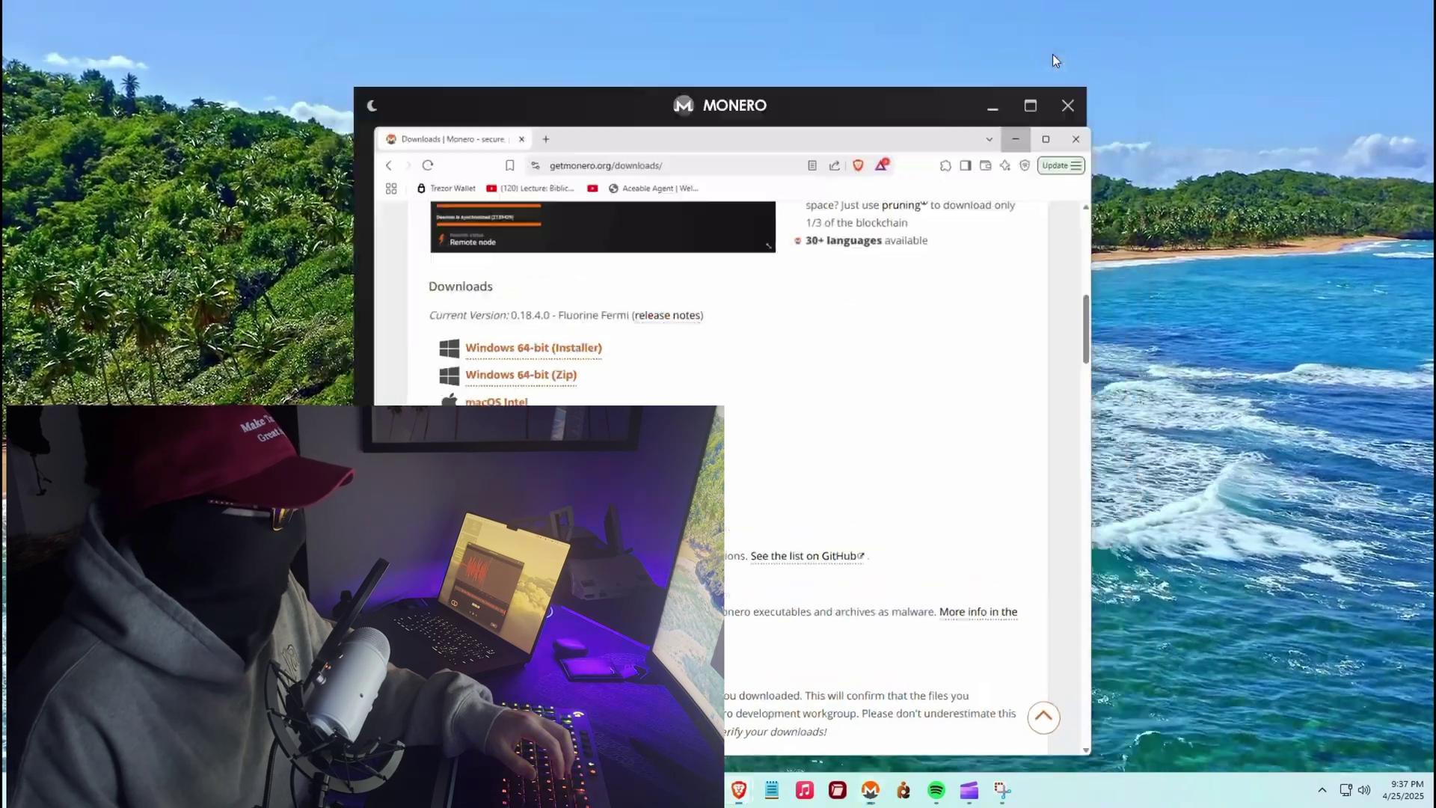
click(1054, 56)
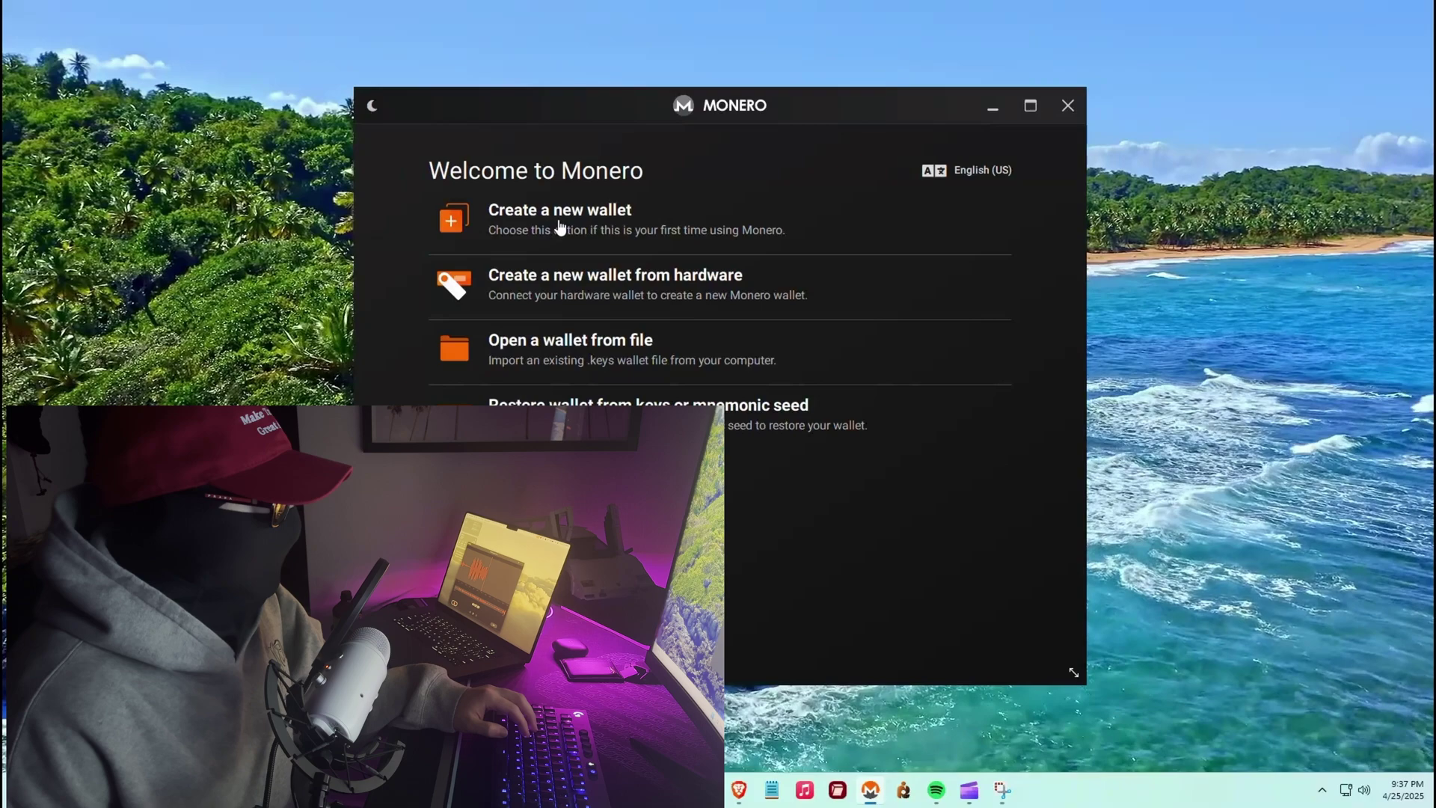
- Begin a new wallet named Vidya in the default wallets folder and continue to its recovery phrase
click(558, 230)
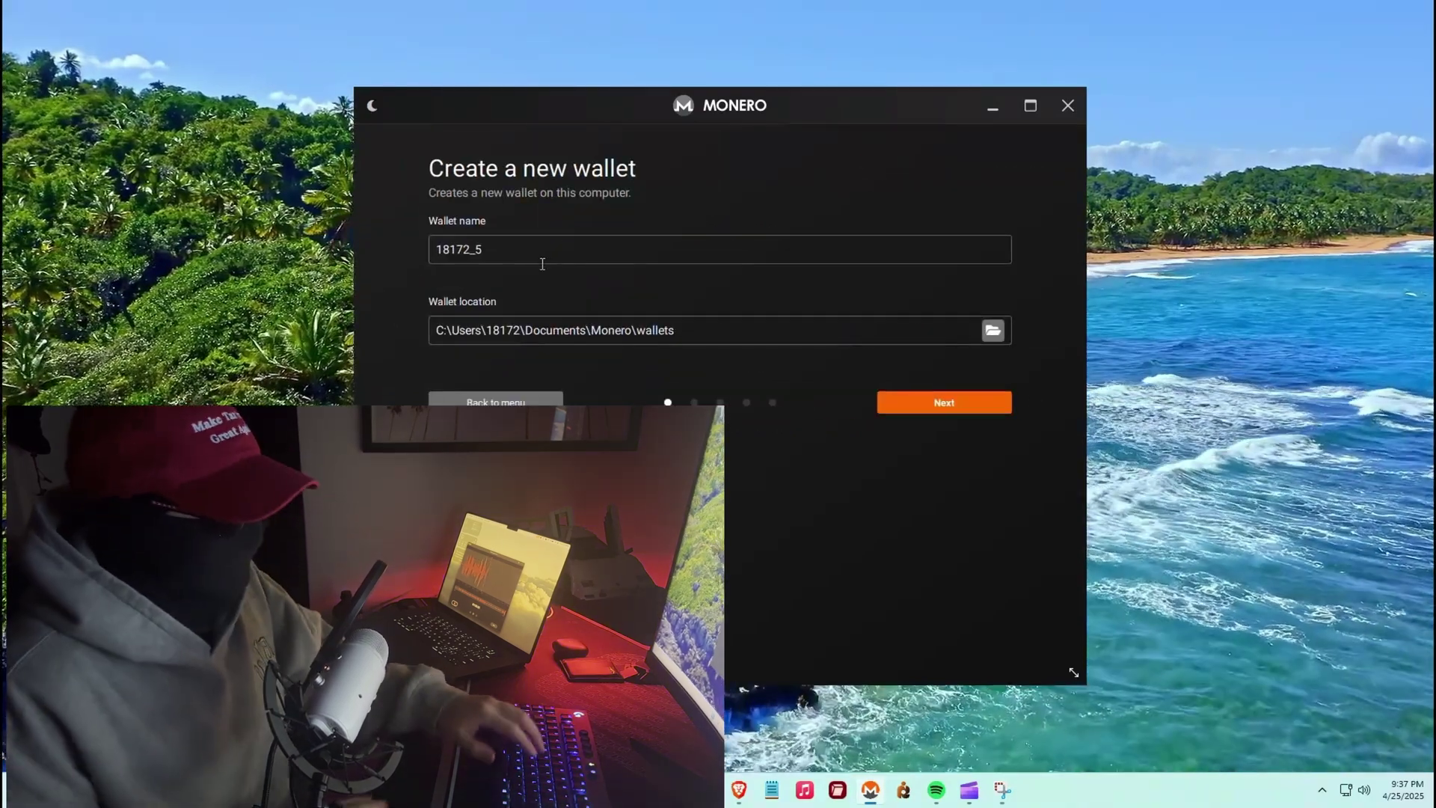
drag(570, 256, 415, 249)
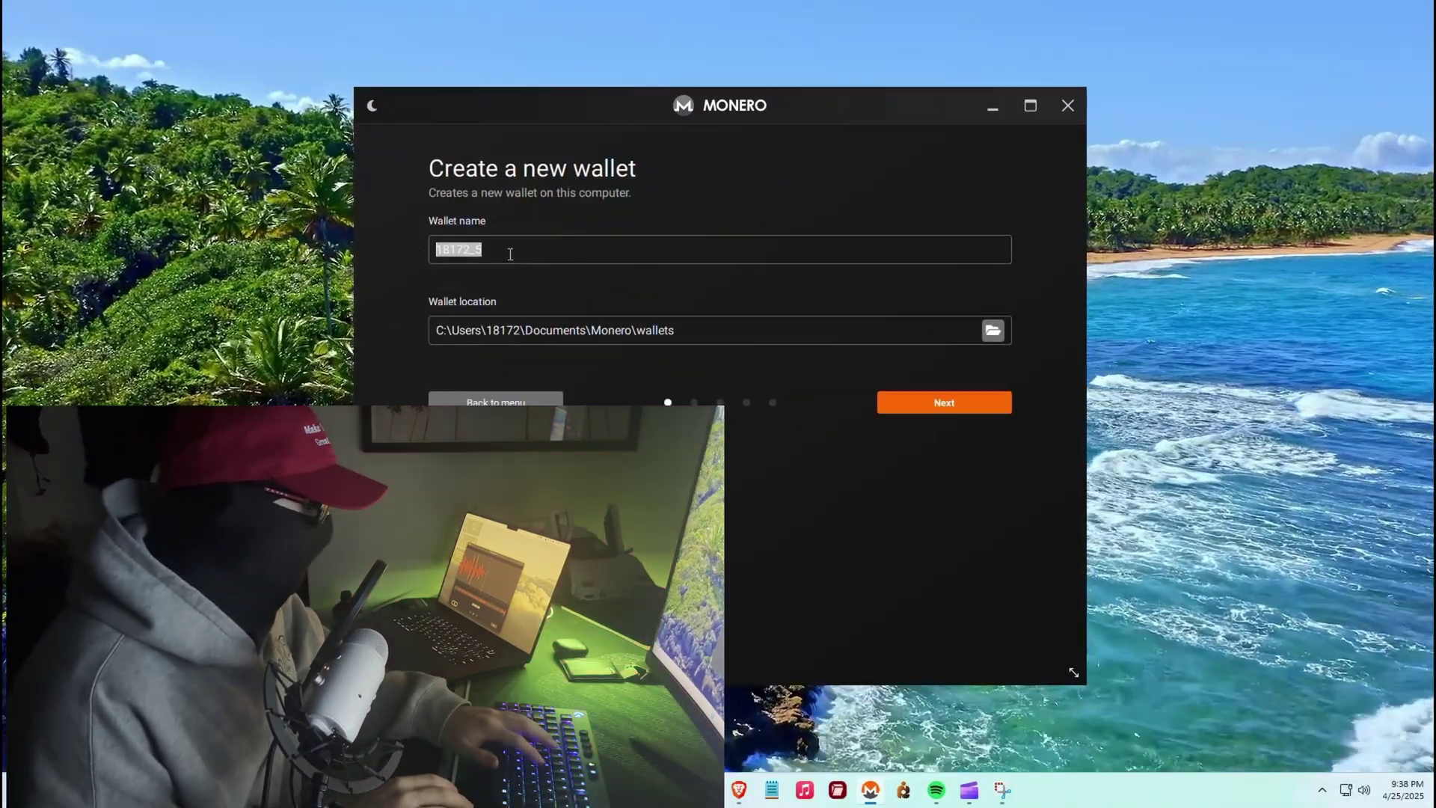
key(BackSpace)
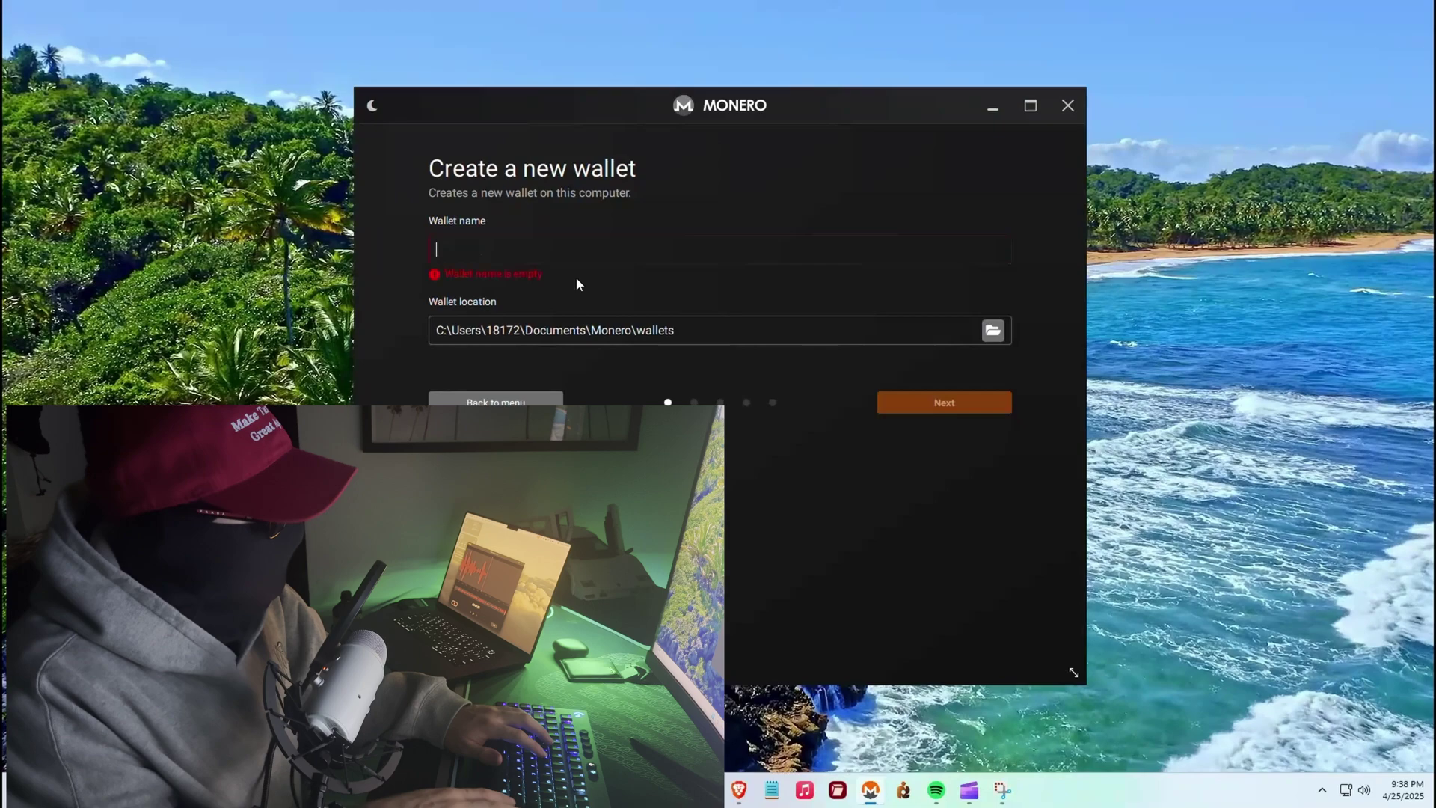
text(Vi)
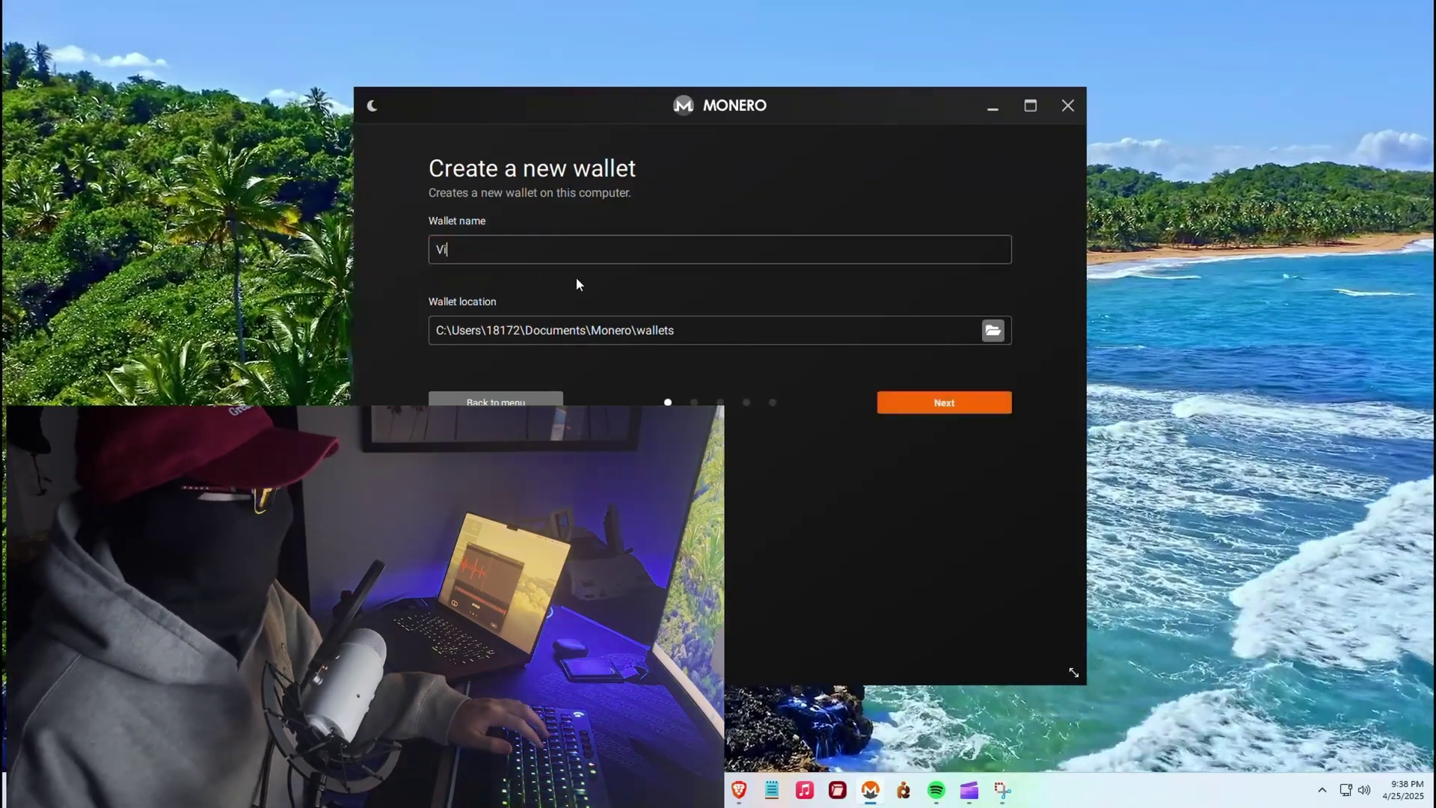
text(dya)
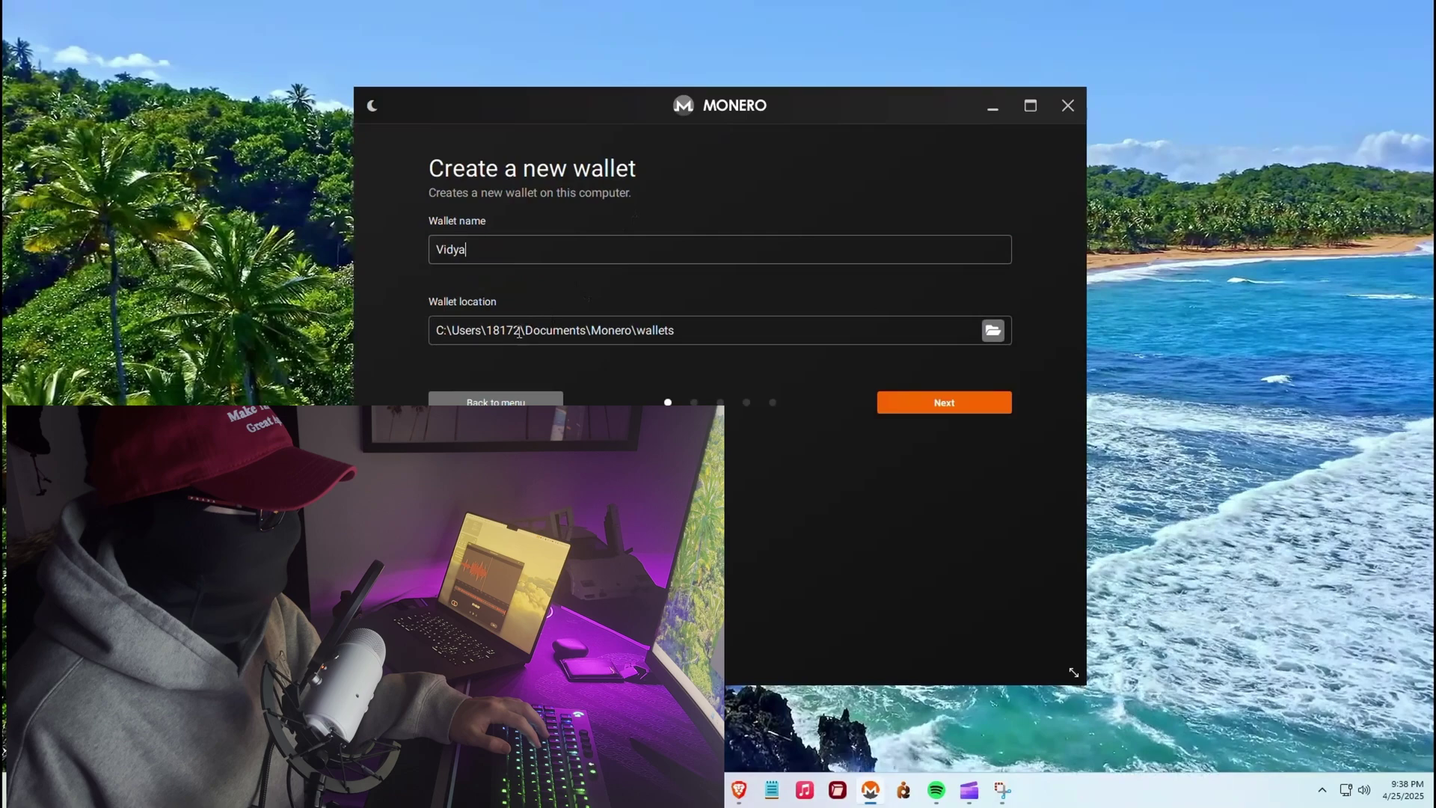
drag(726, 329, 436, 331)
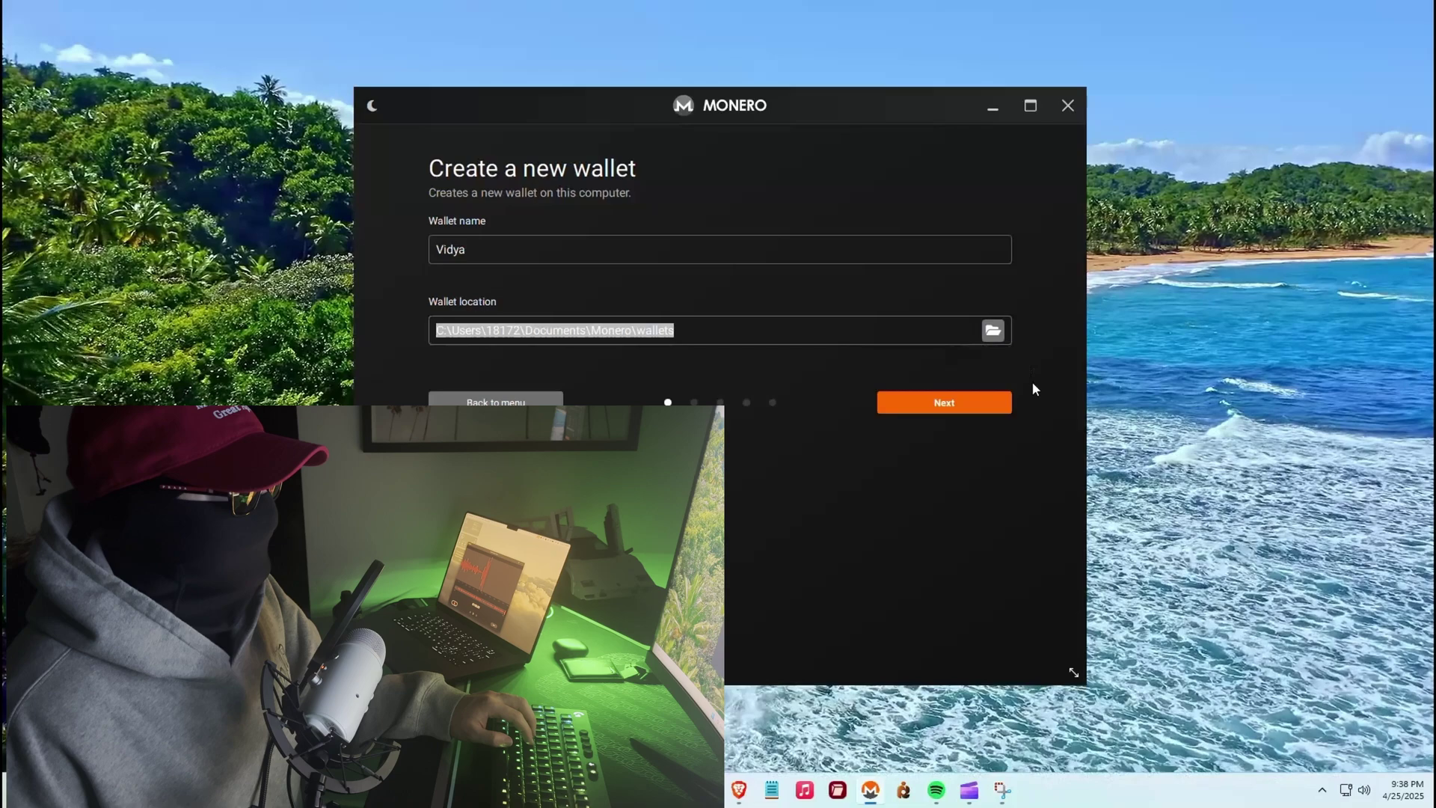
click(934, 406)
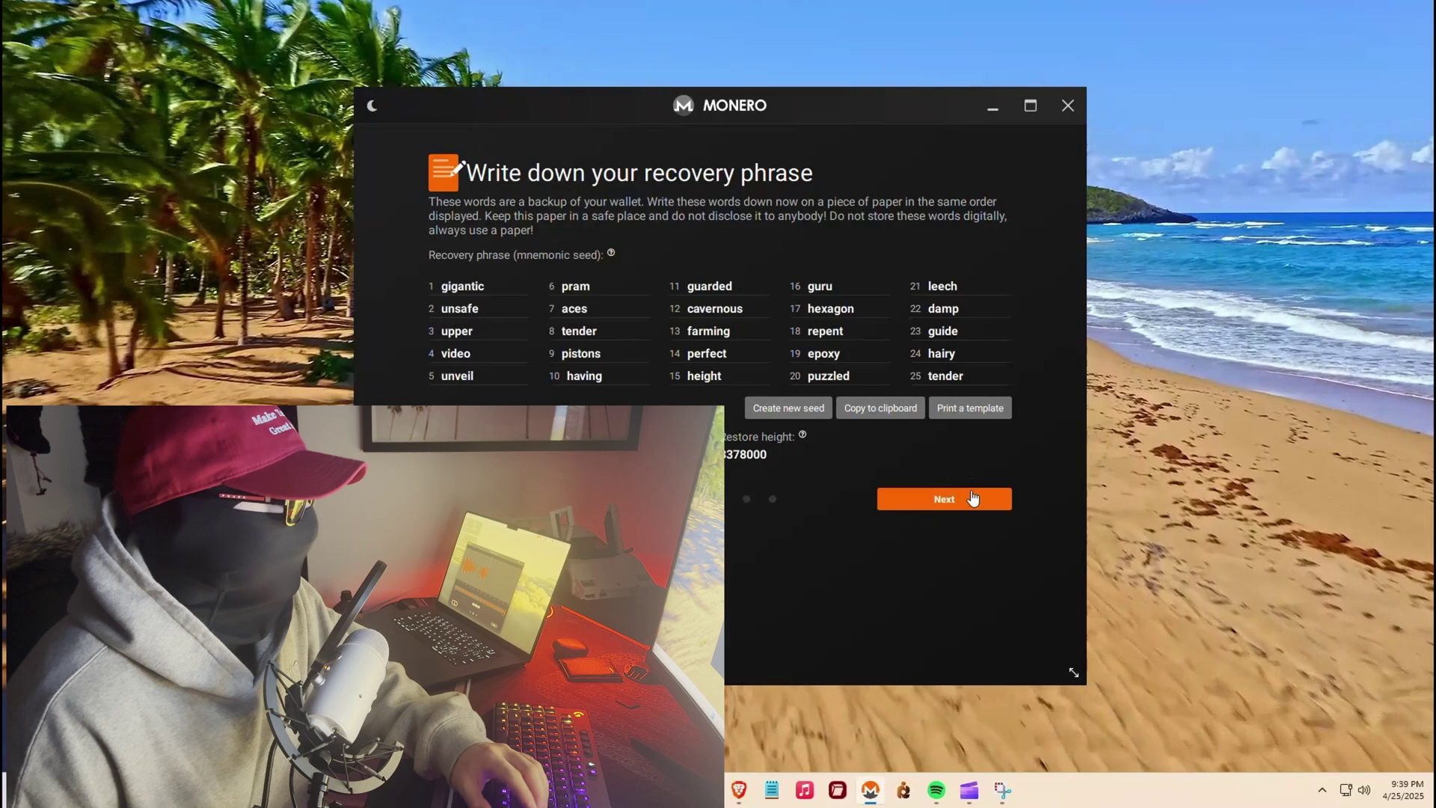
- After noting the 25-word seed, continue to the recovery phrase verification page
click(973, 499)
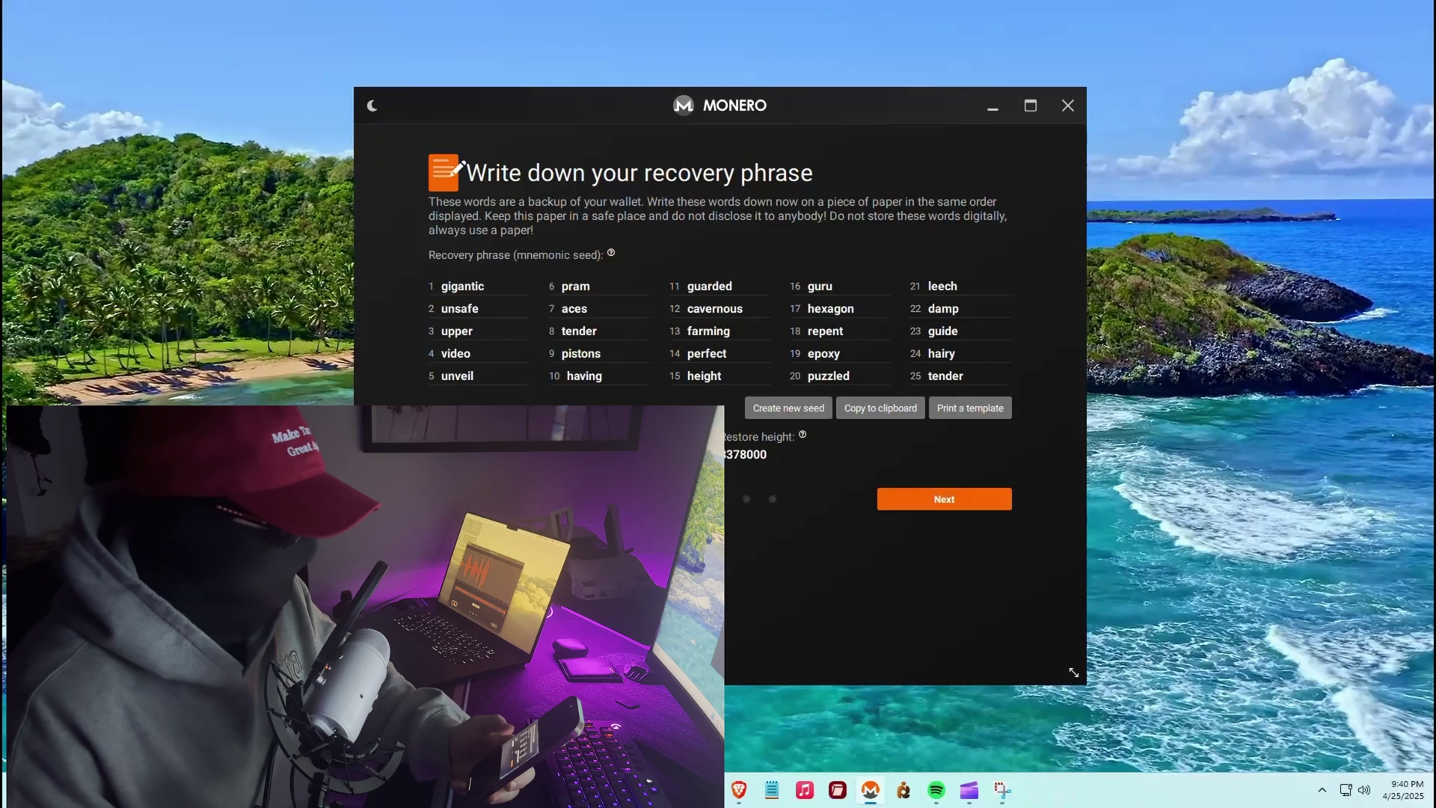
click(932, 509)
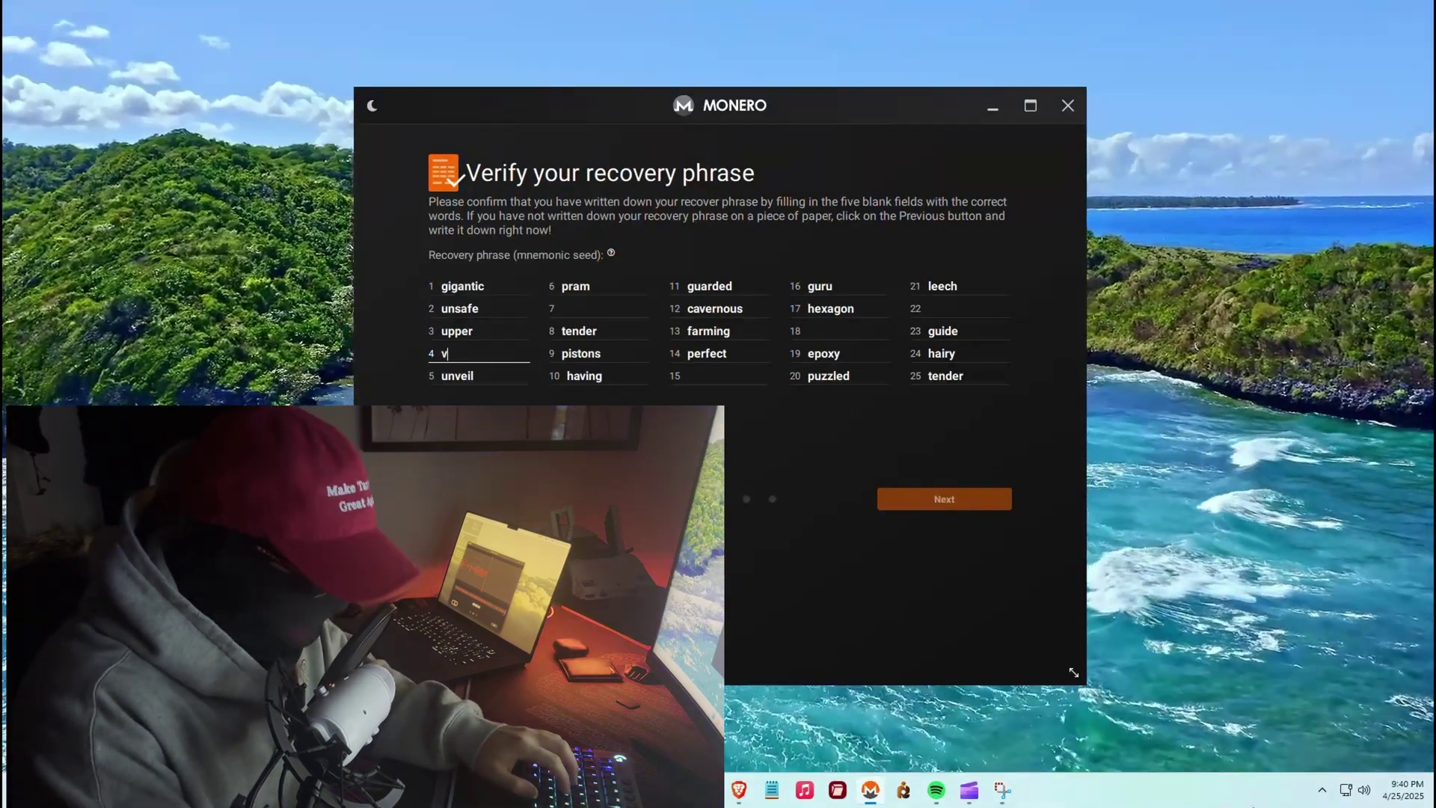
text(video)
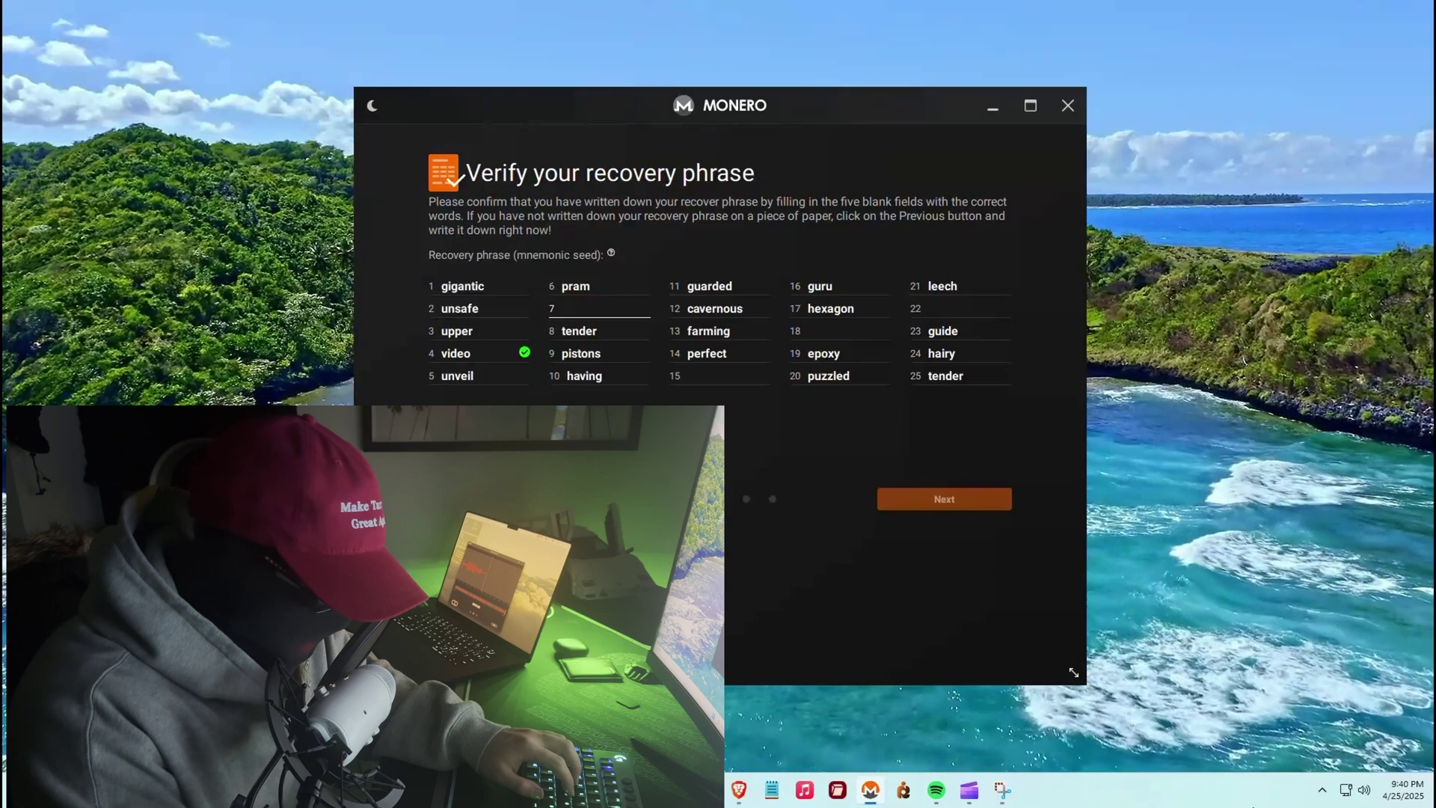
text(aces)
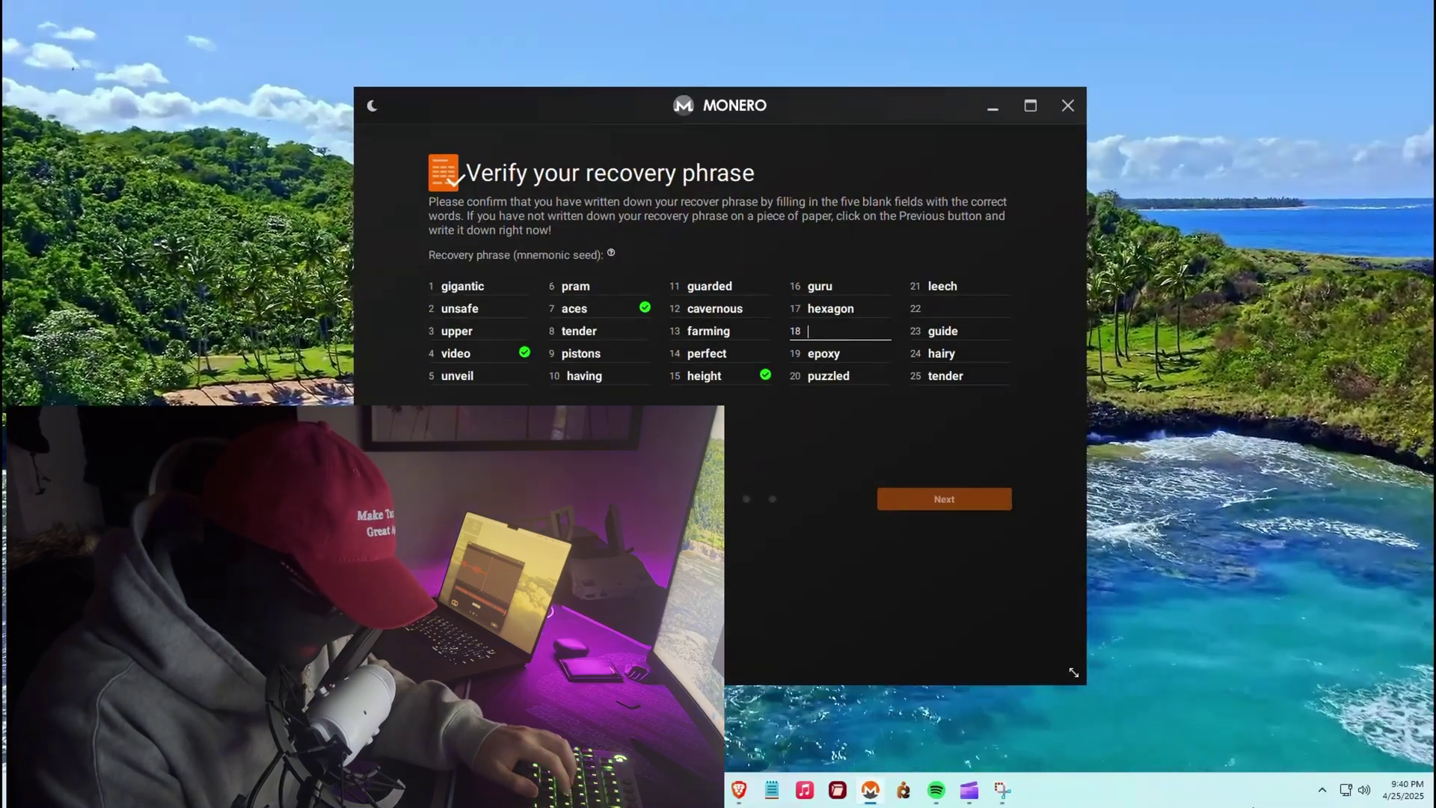
text(repent)
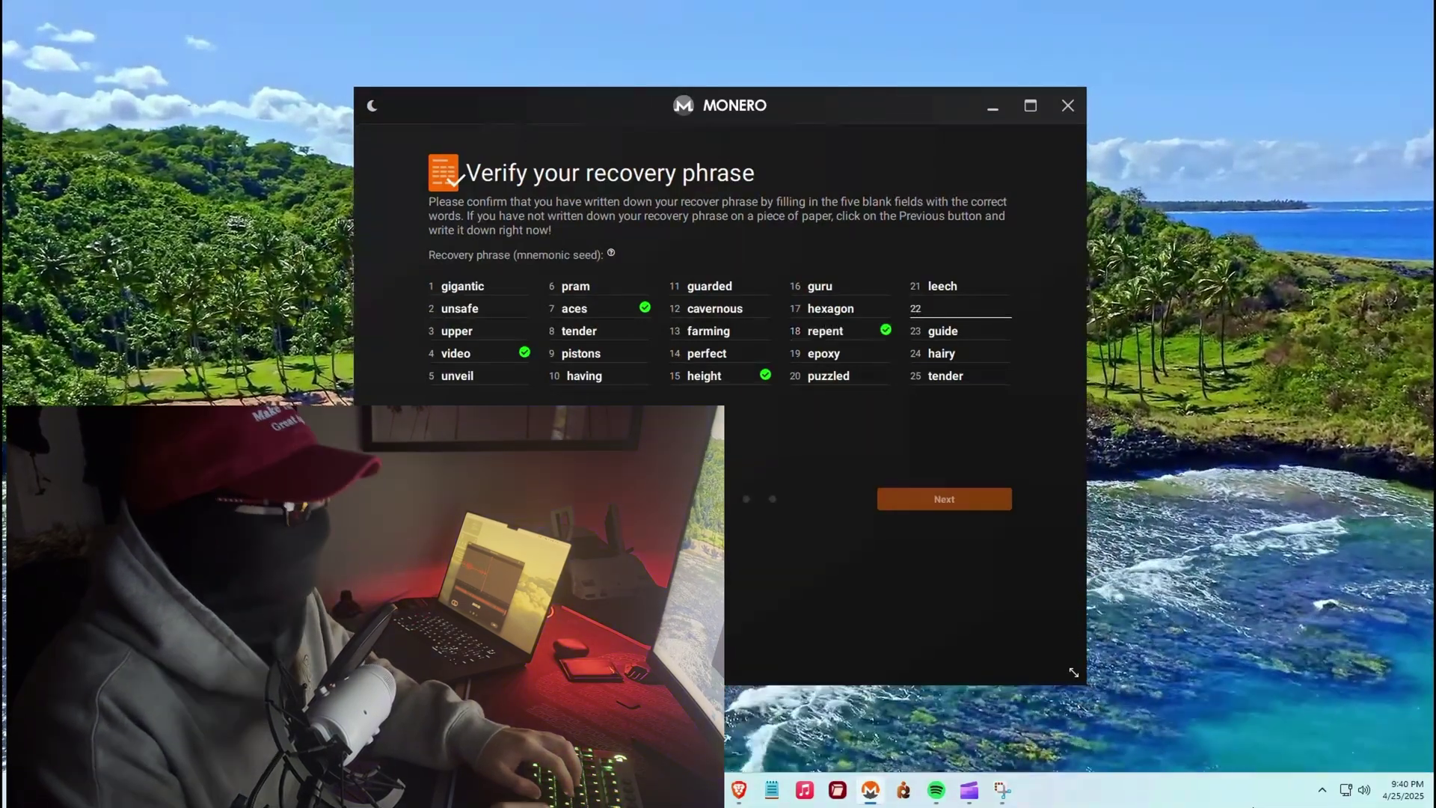
text(dam)
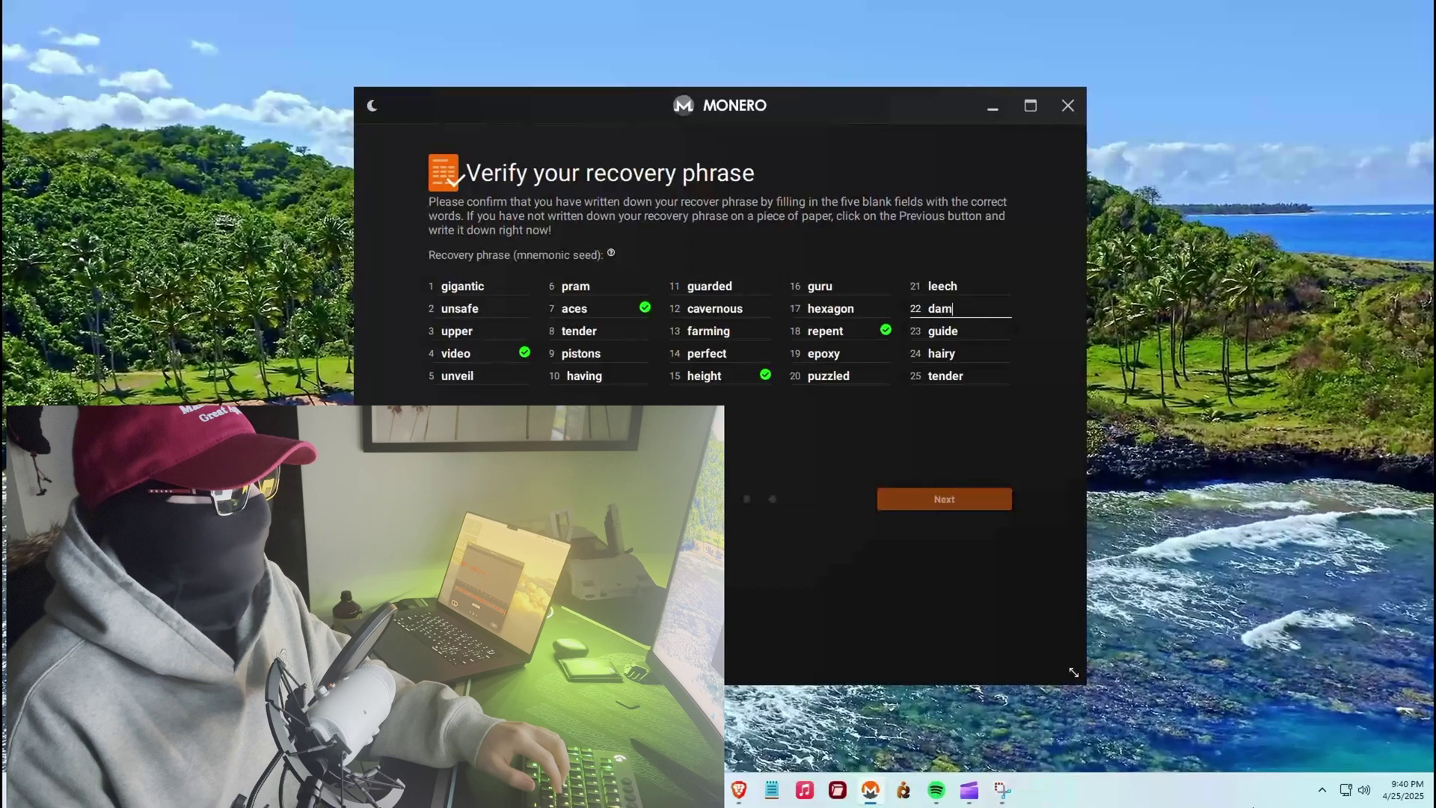
text(p)
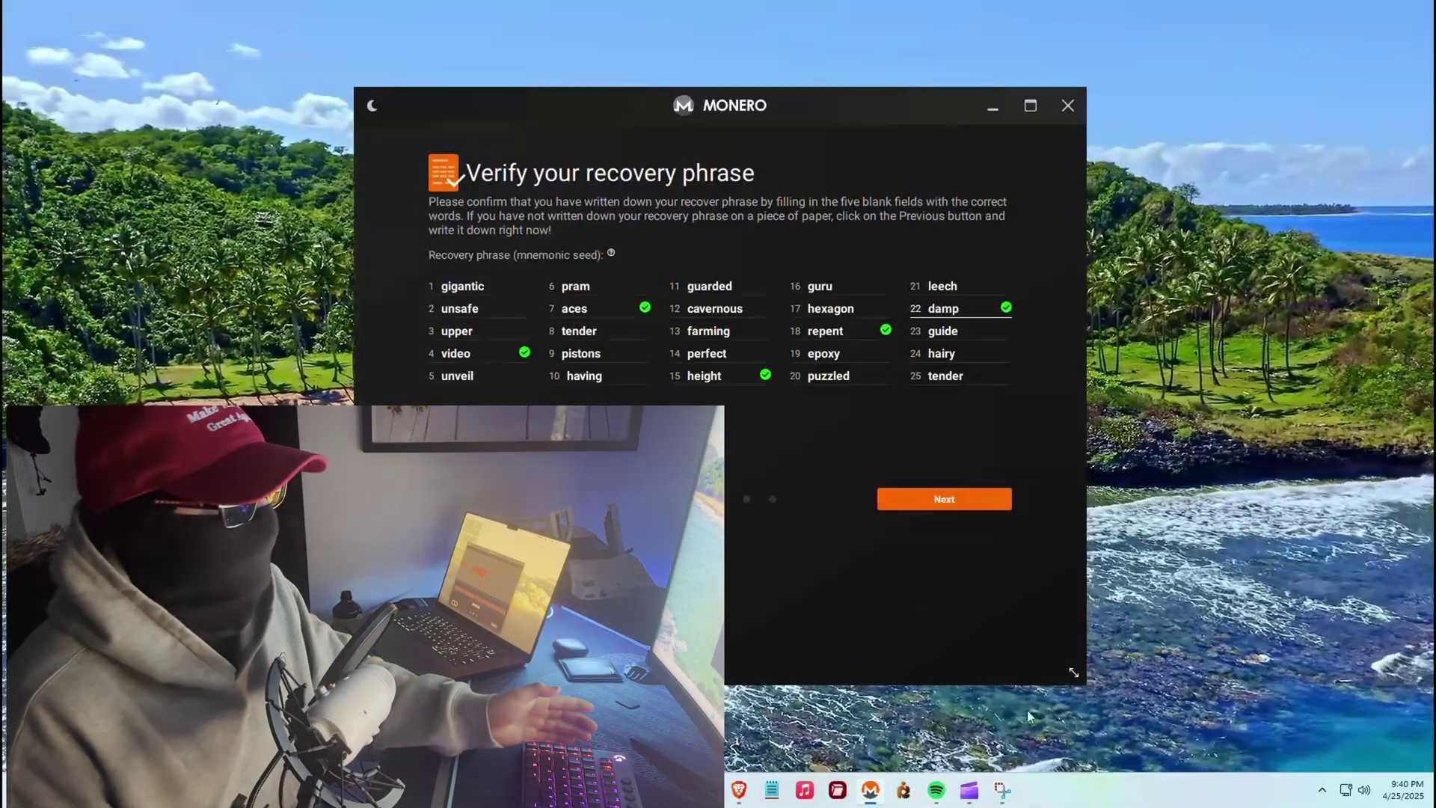
- Confirm the verified recovery phrase and continue to the wallet password page
click(959, 501)
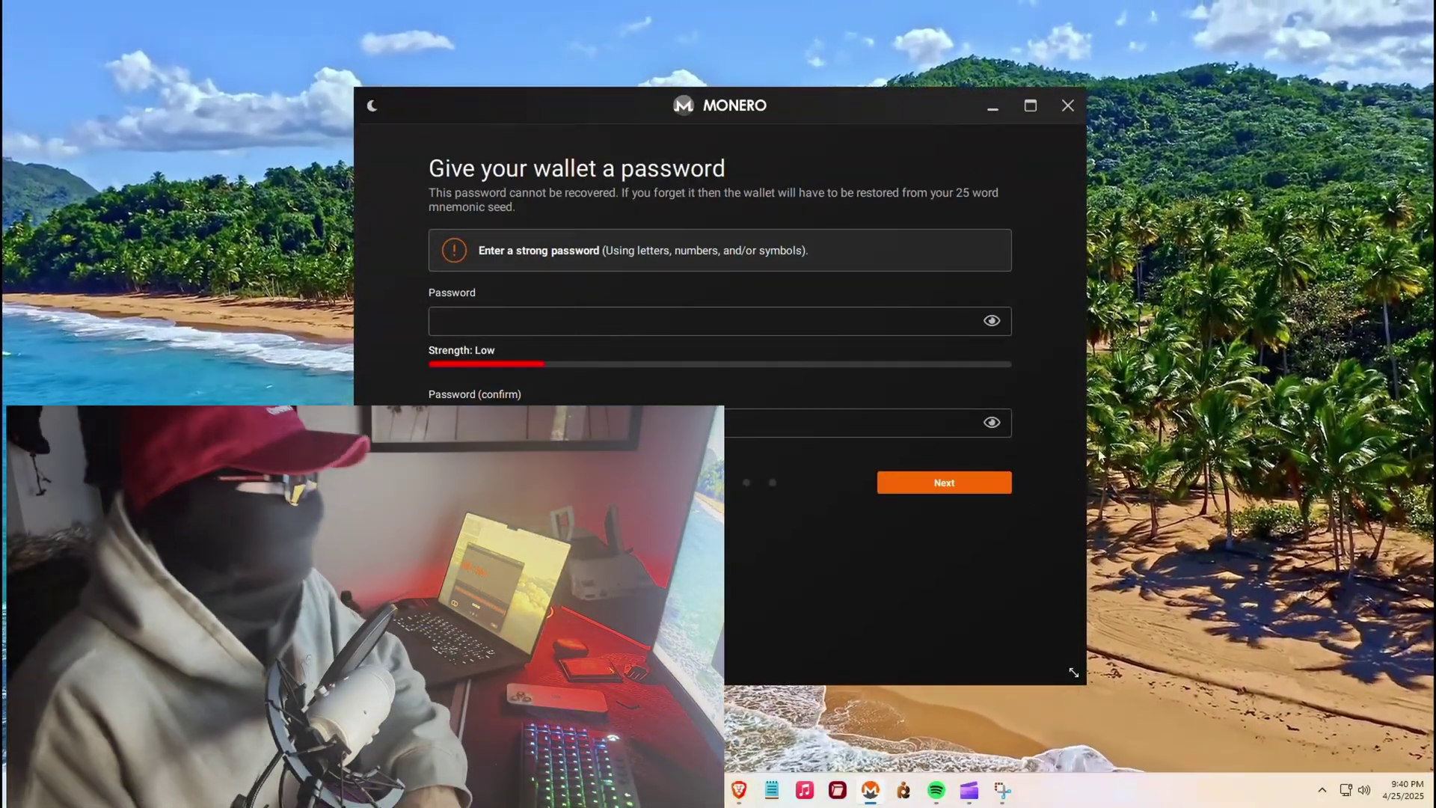
- Continue past the password step, keeping 'Start a node automatically in background'
click(941, 484)
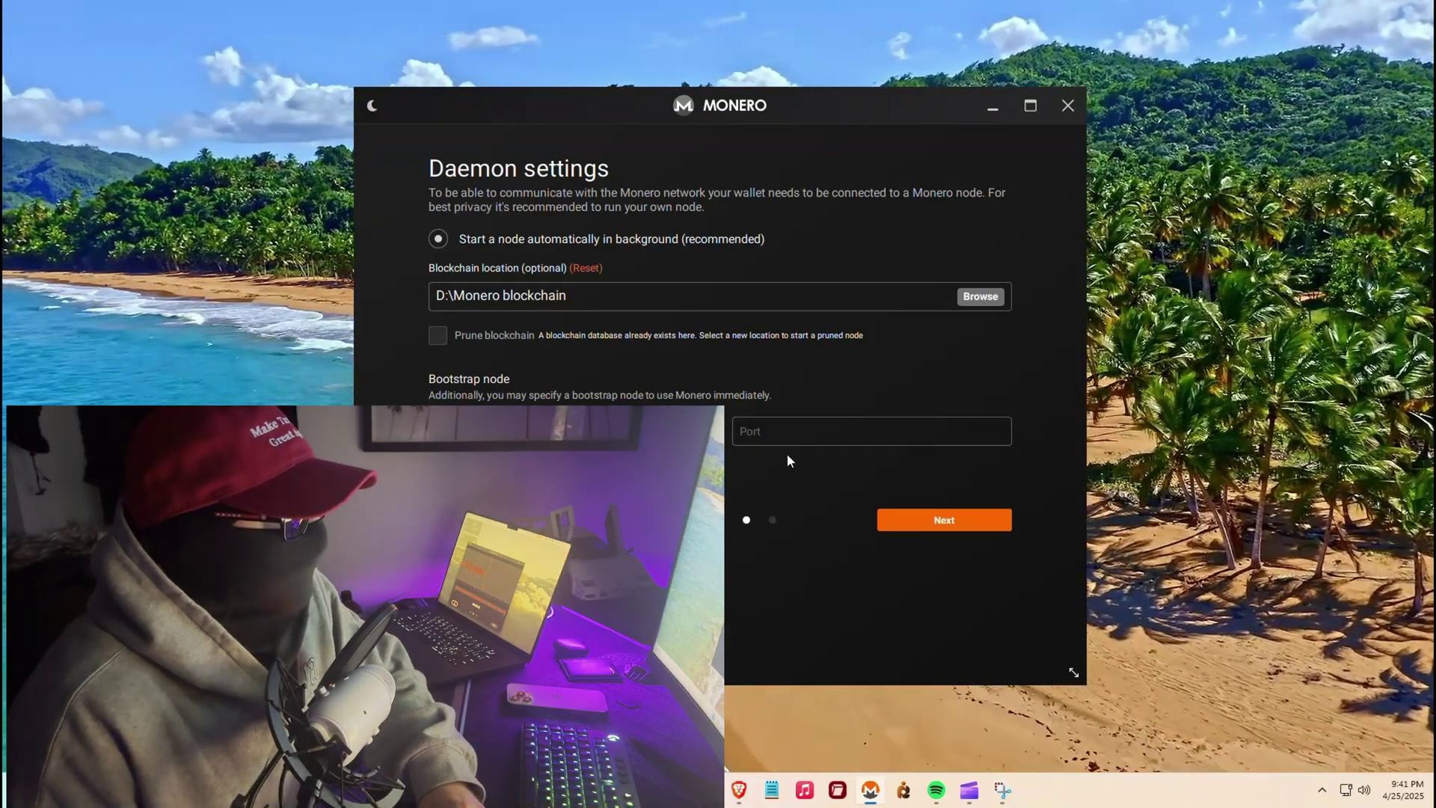
click(941, 518)
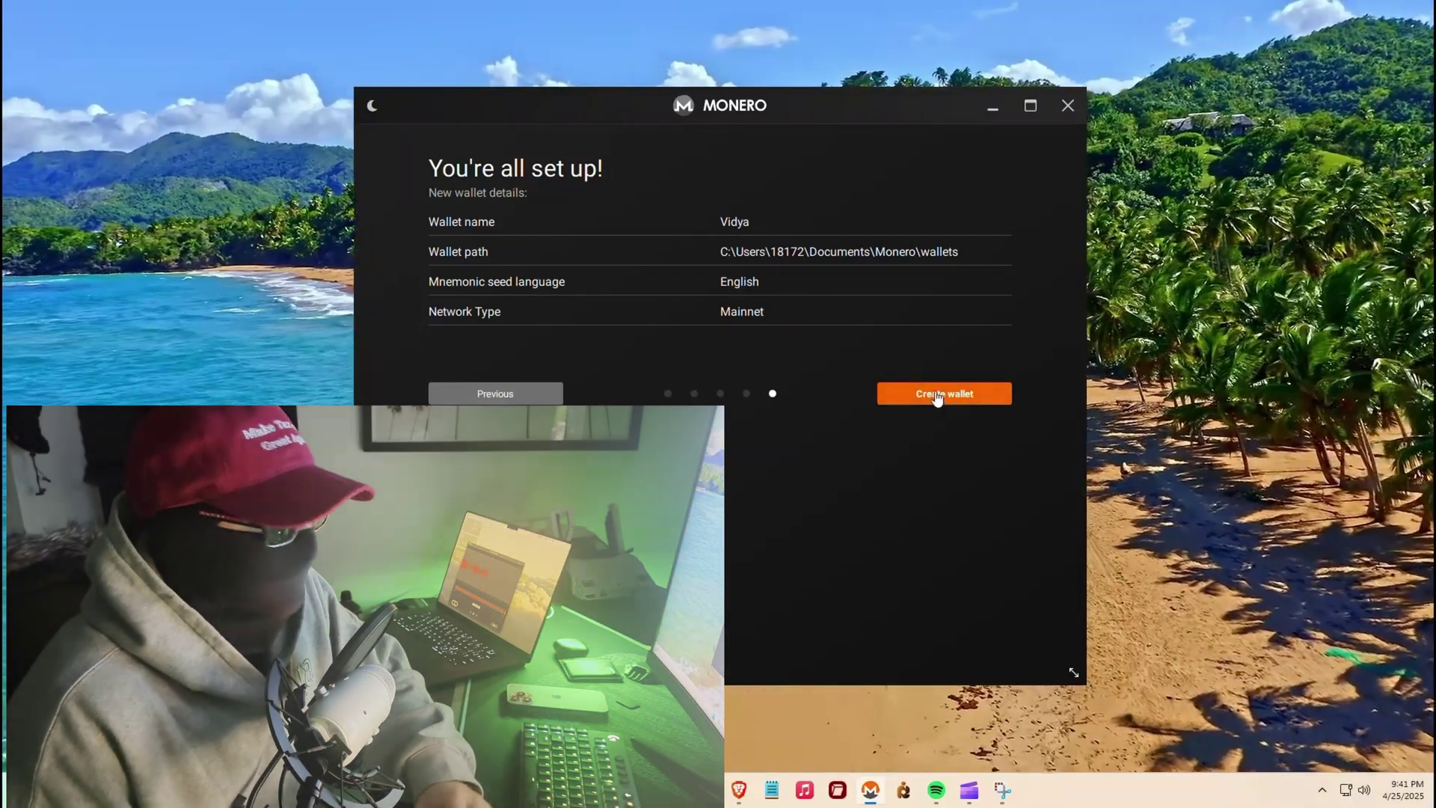
- Create the Vidya wallet and open it with its password so it starts syncing
click(946, 399)
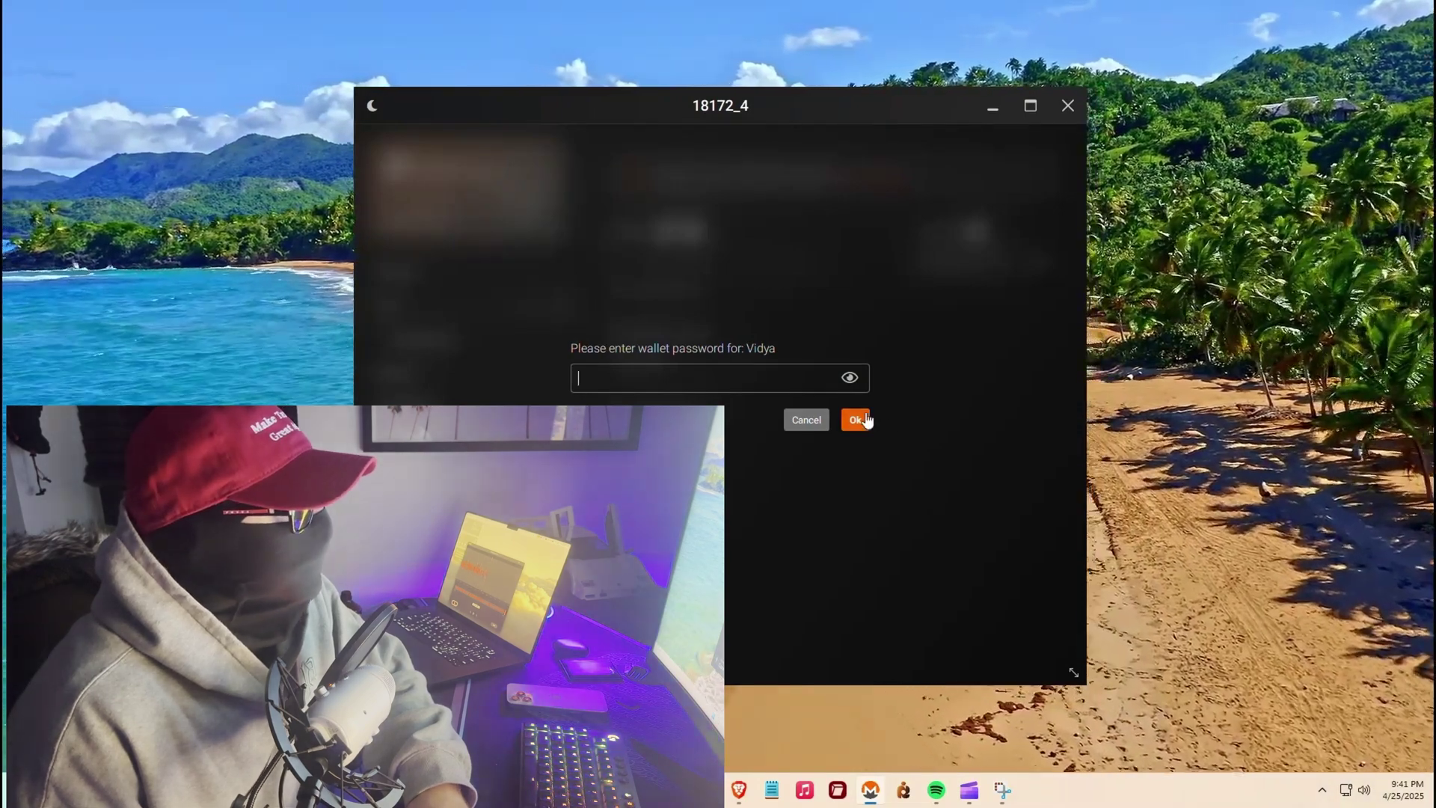
click(859, 420)
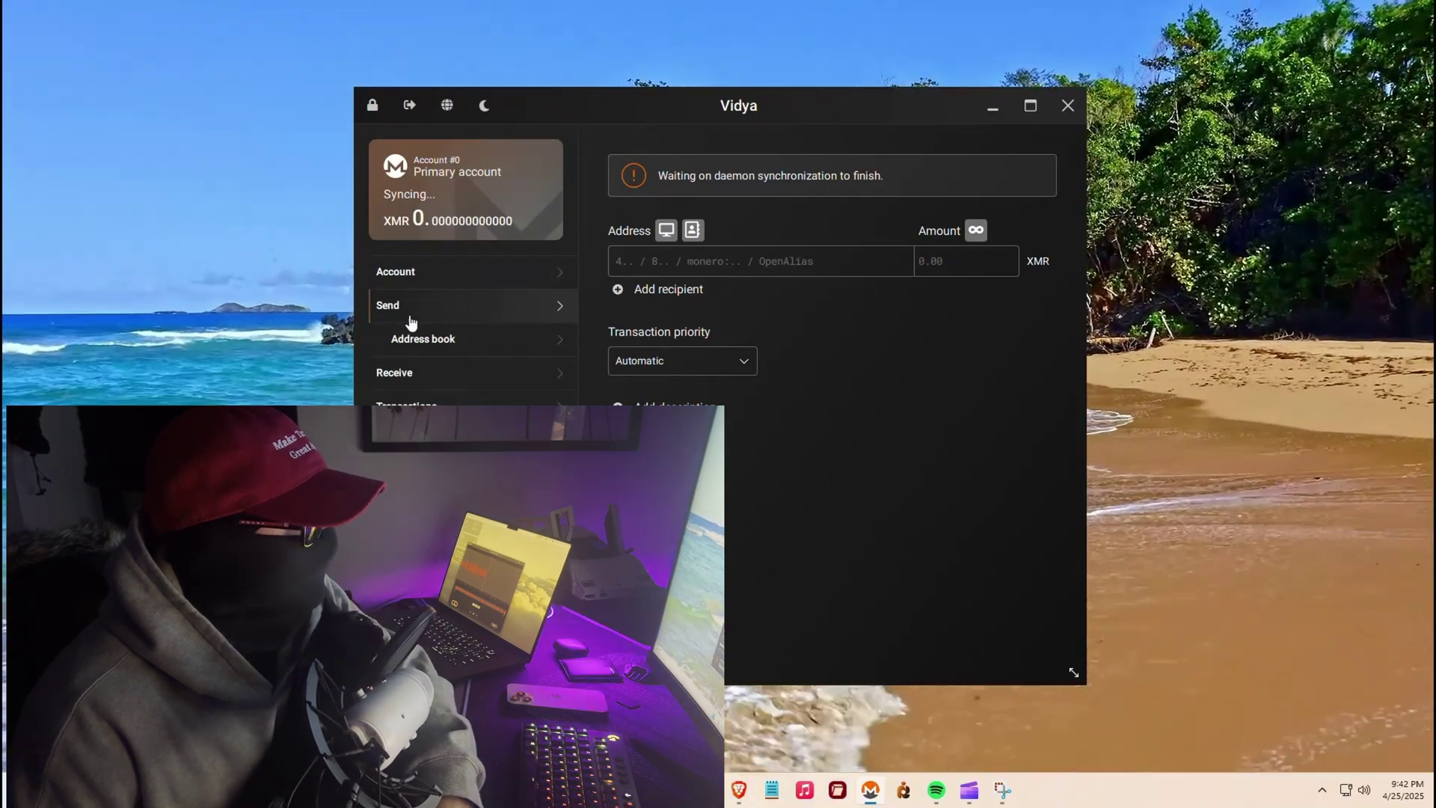
- View the account balances and receiving address, then the Advanced Mining page
click(425, 276)
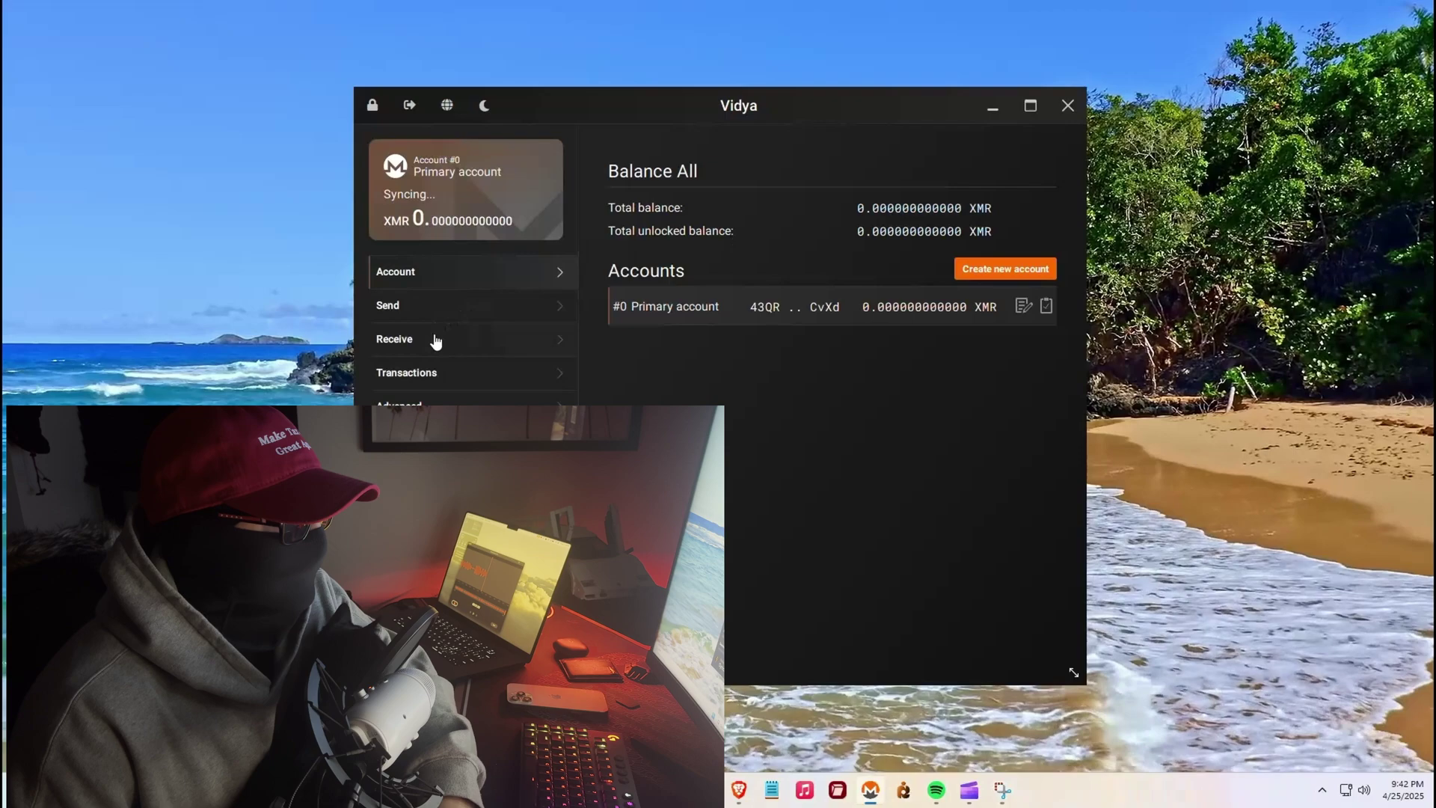
click(436, 341)
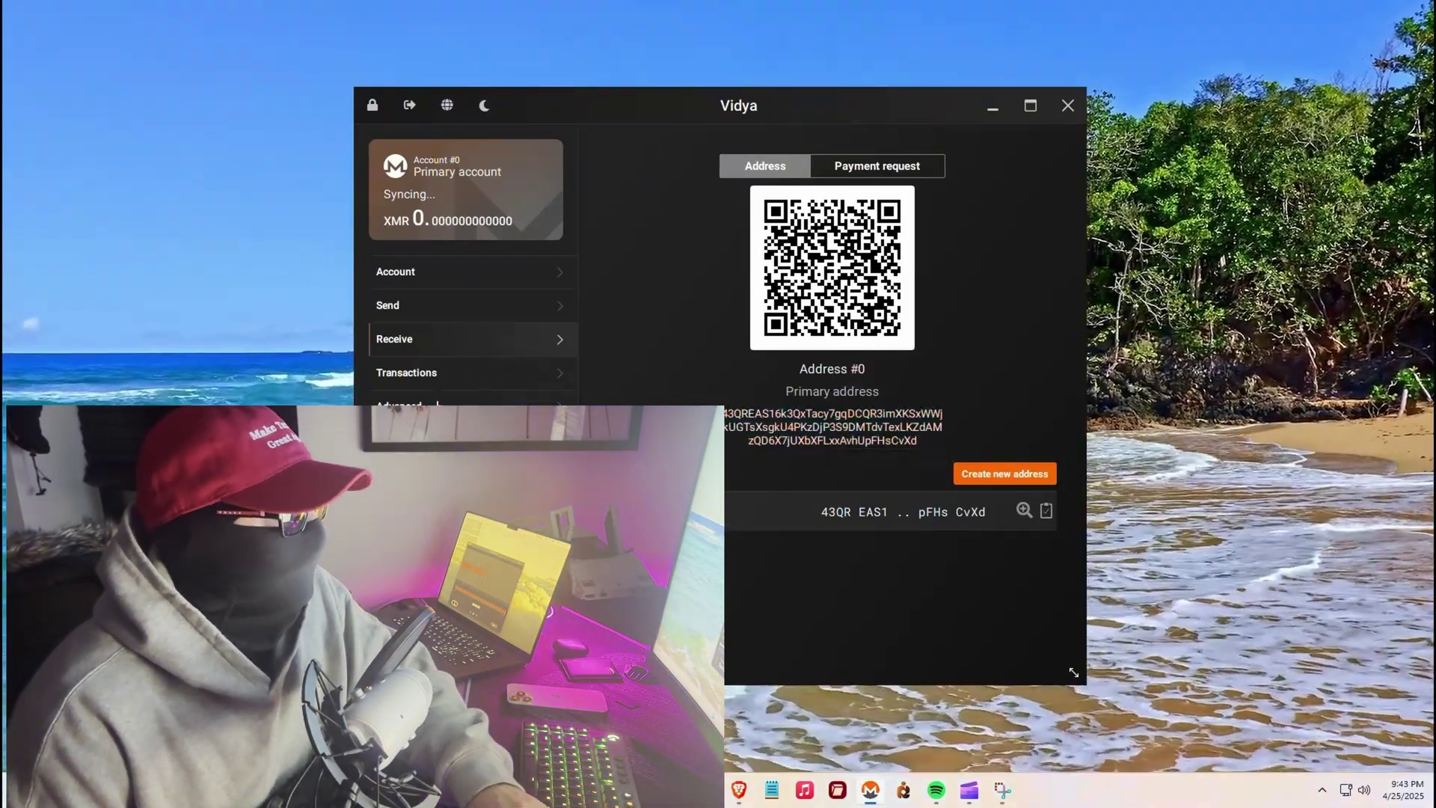
click(438, 404)
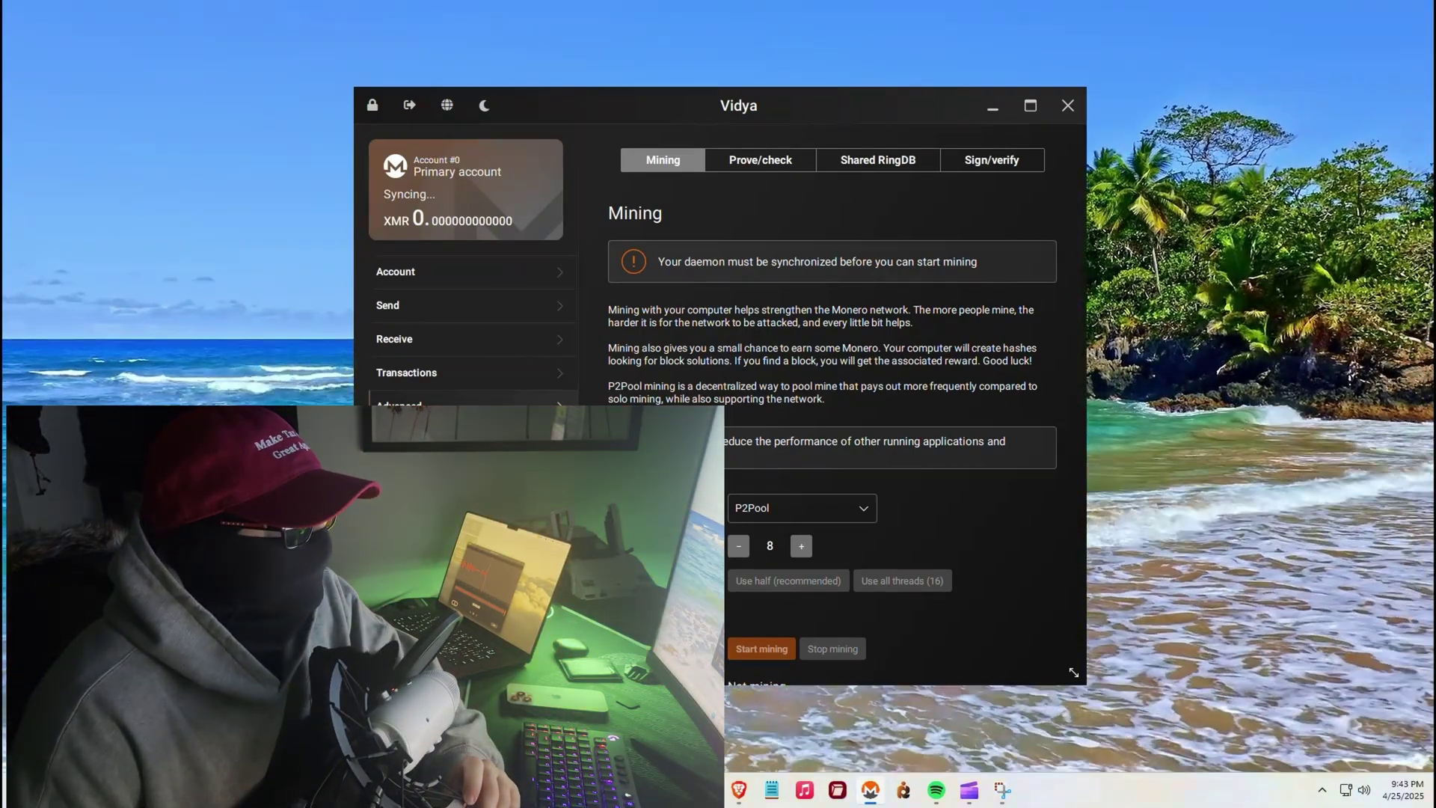
scroll(726, 343, down, 2)
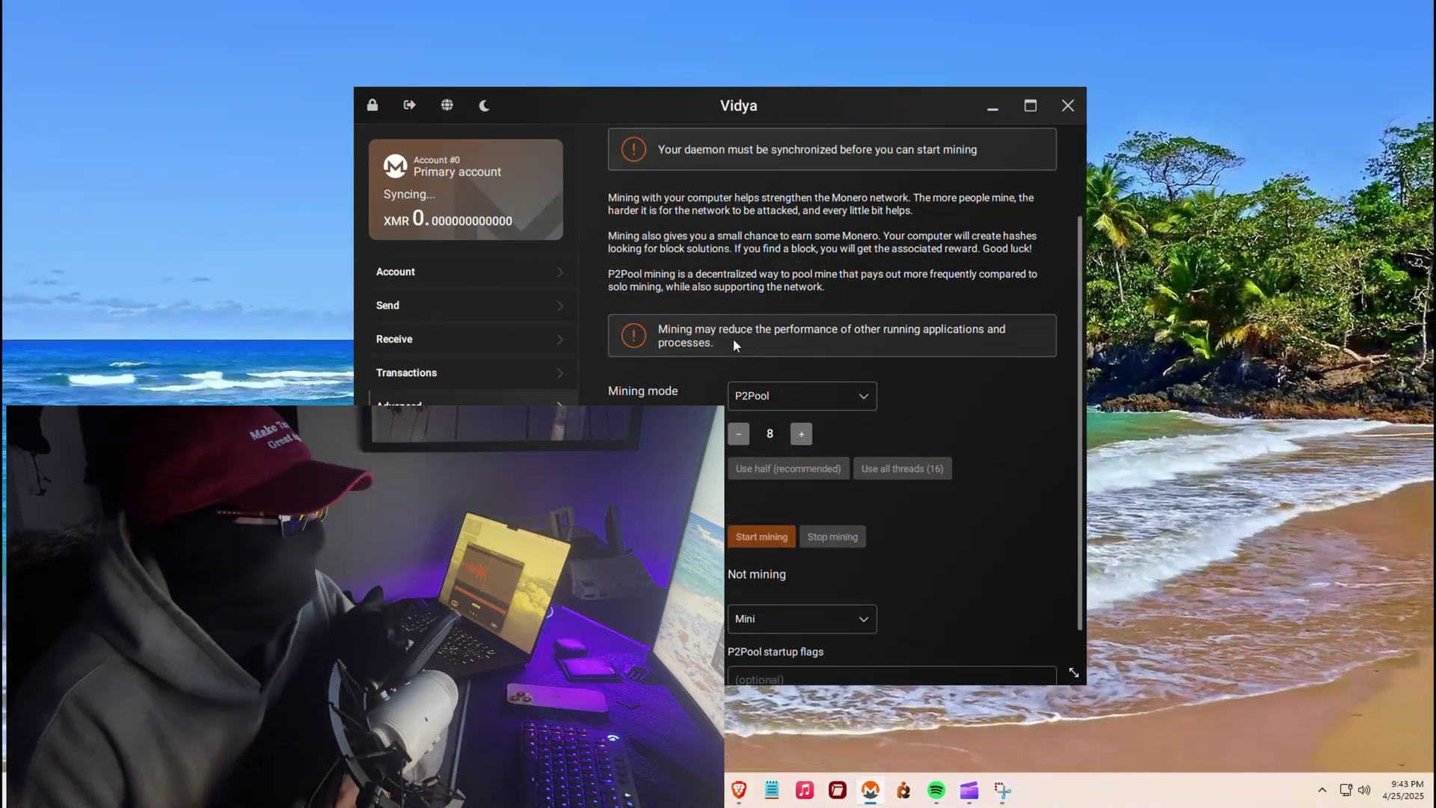
scroll(732, 338, up, 2)
scroll(754, 389, down, 3)
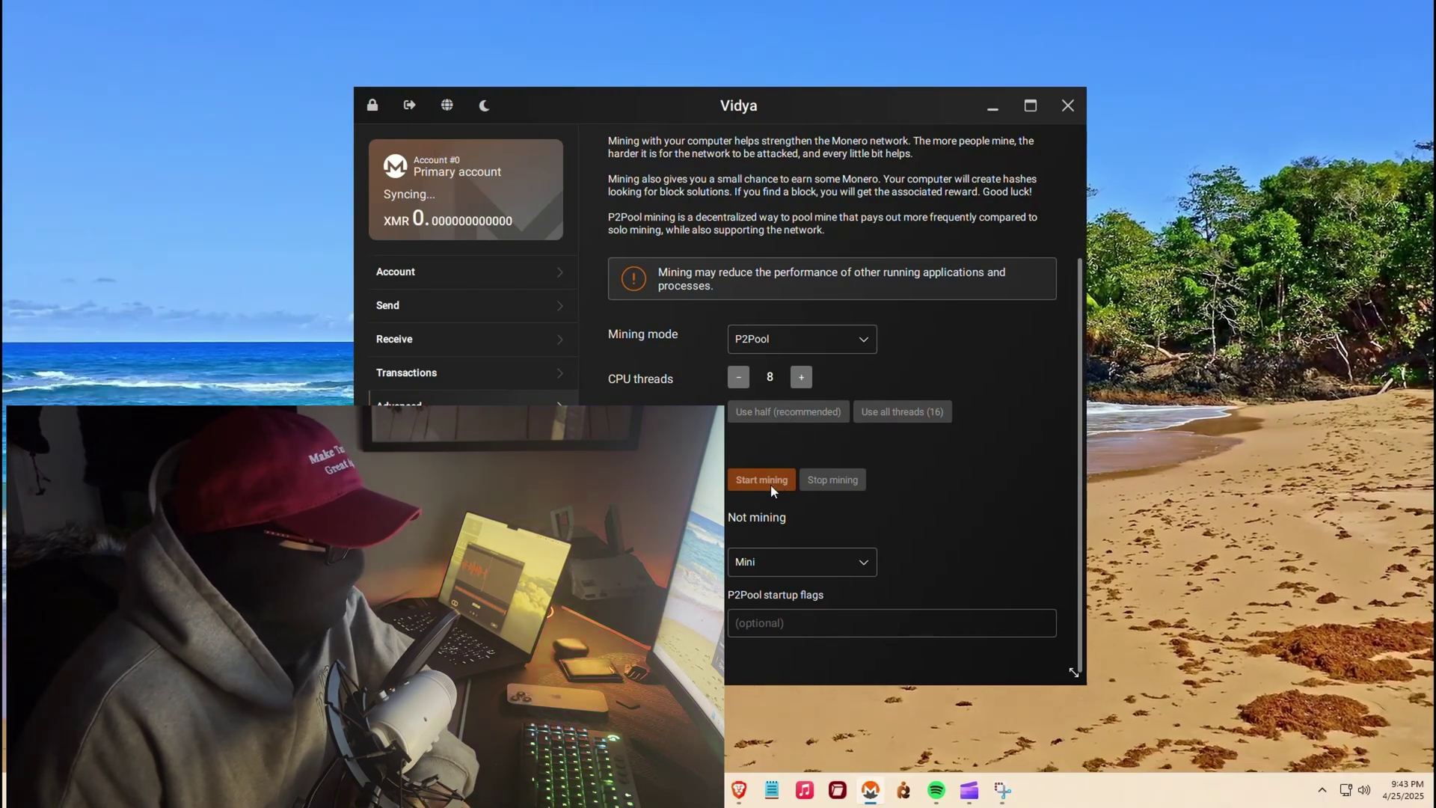
- Review the P2Pool pool choices and list the Solo/P2Pool mining modes
click(786, 564)
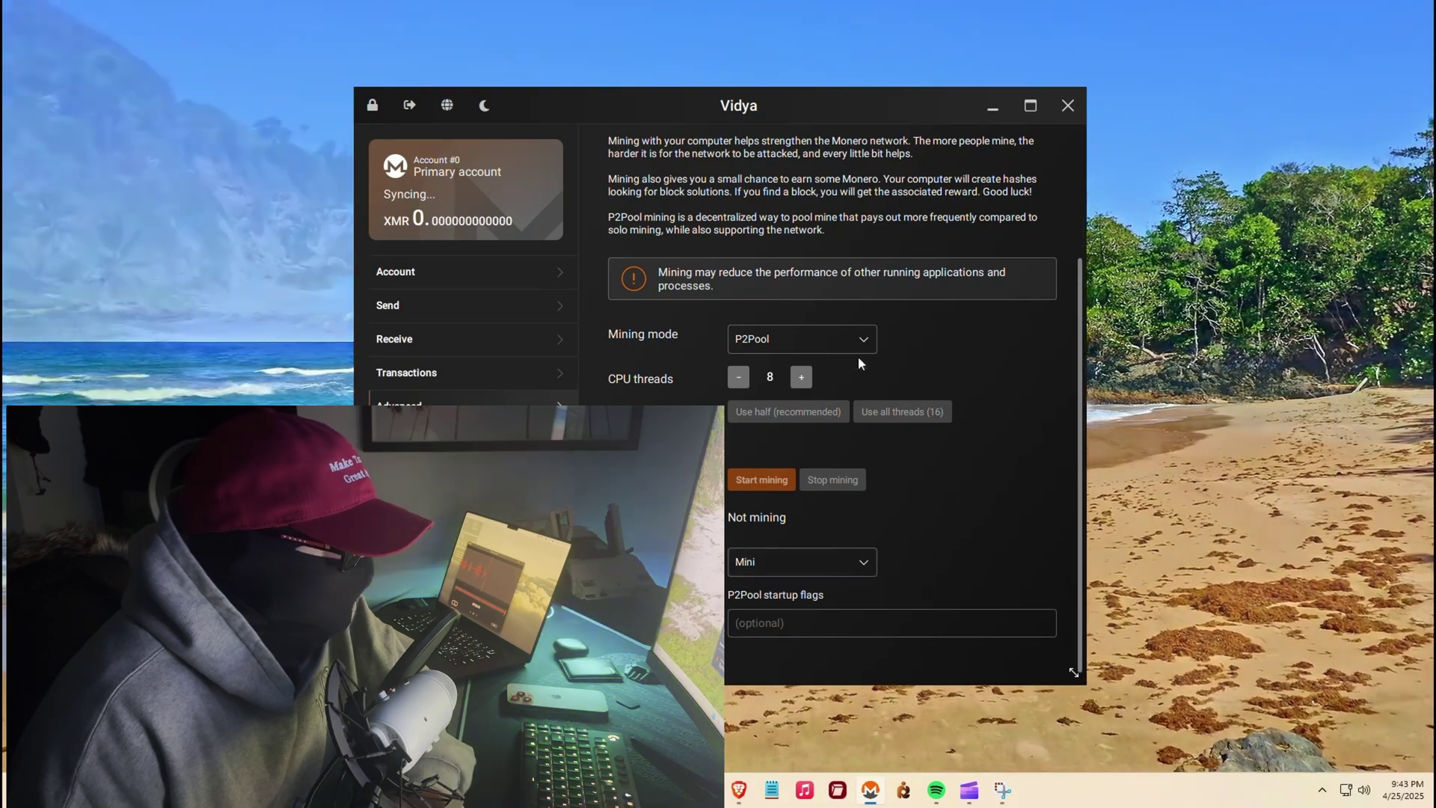
click(822, 337)
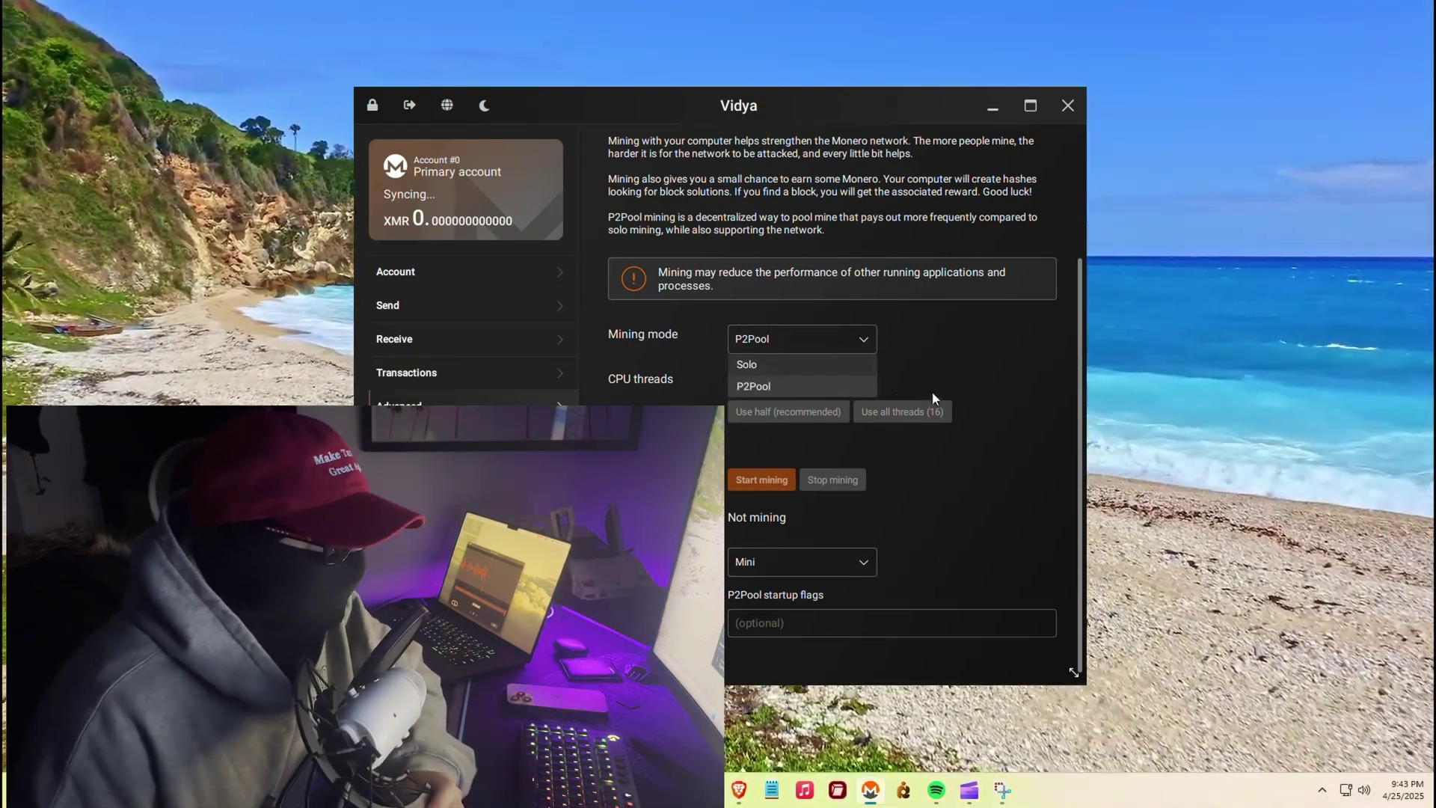
- Try Solo mode, settle back on P2Pool with the Mini pool, then minimize the wallet
click(845, 388)
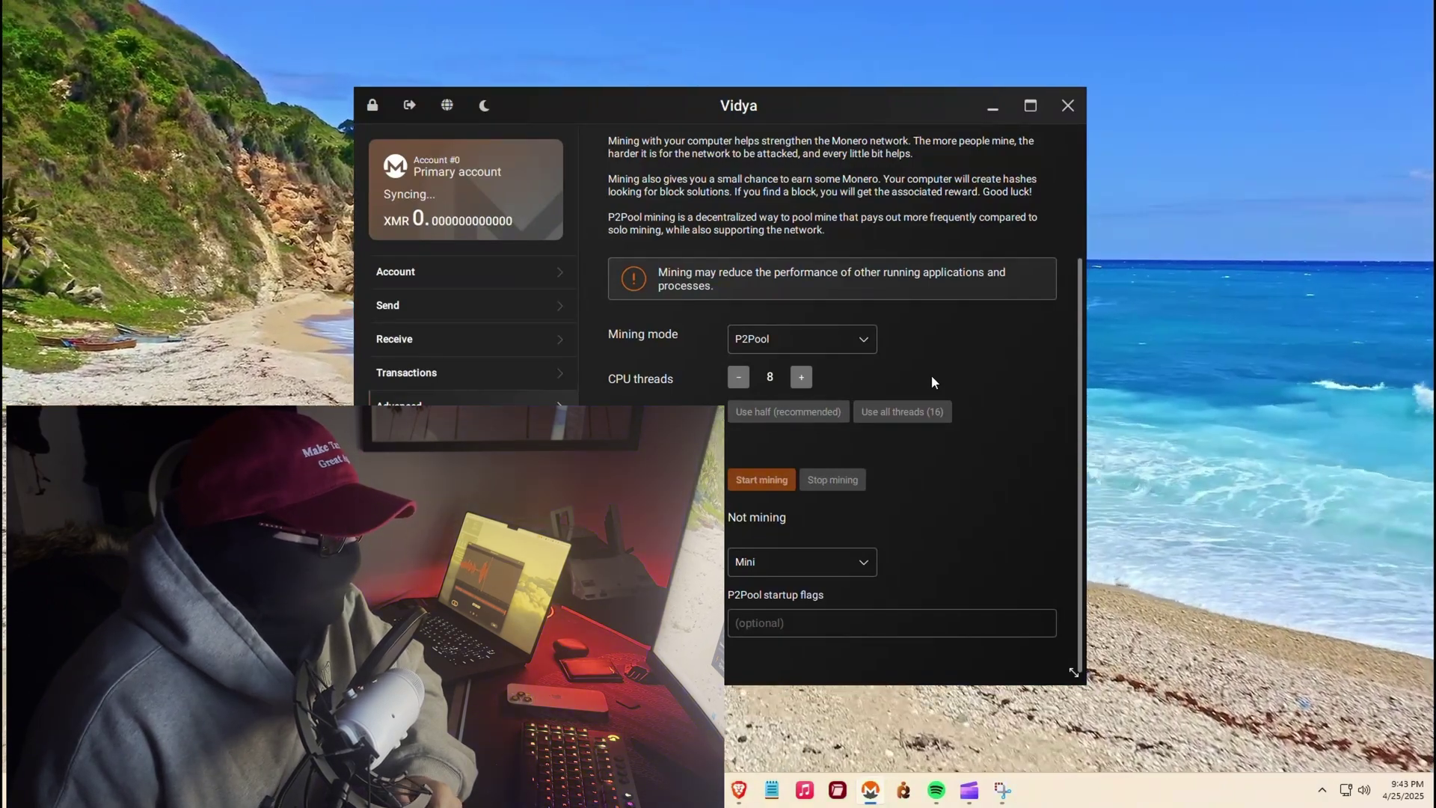
click(847, 340)
click(829, 359)
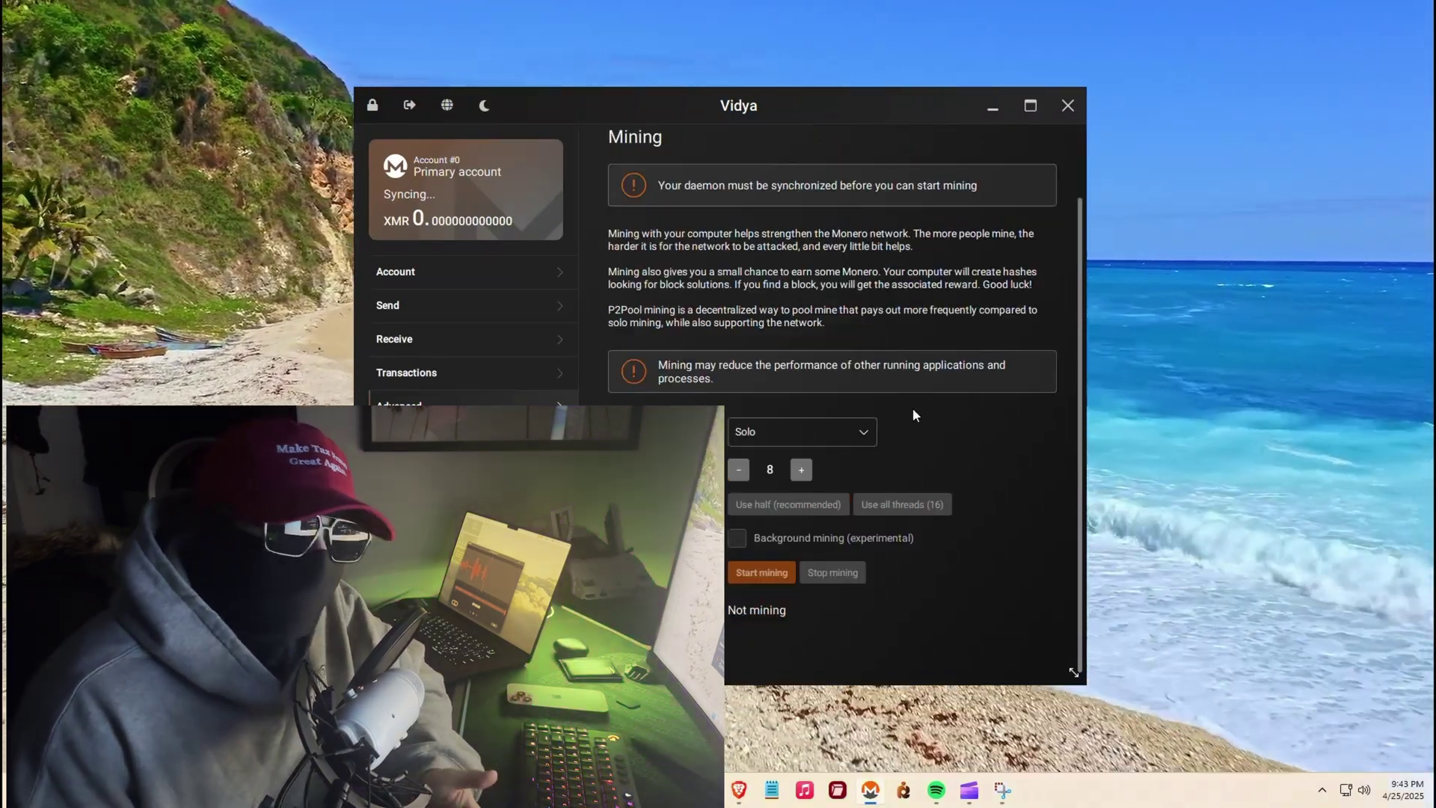
click(848, 438)
click(825, 474)
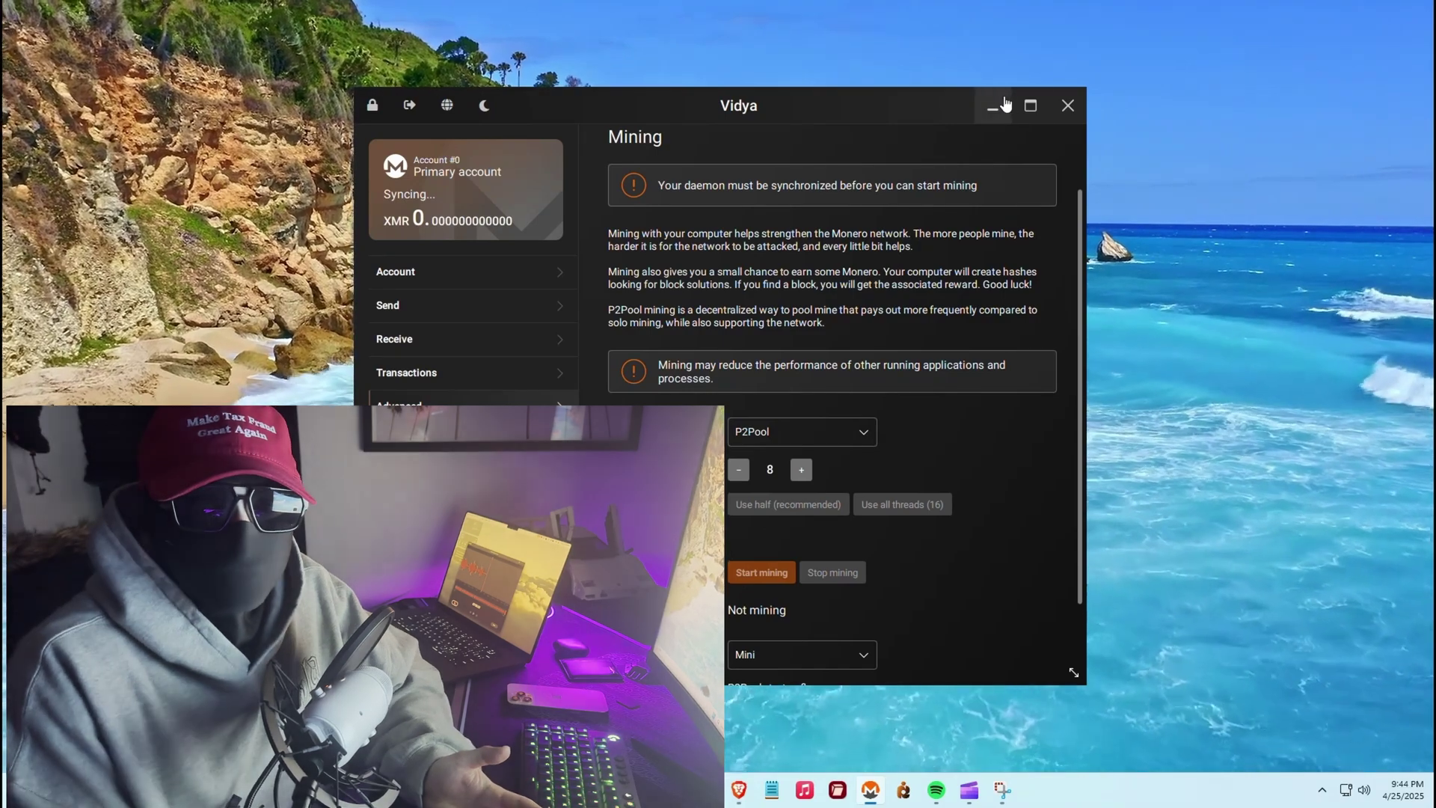
click(1004, 99)
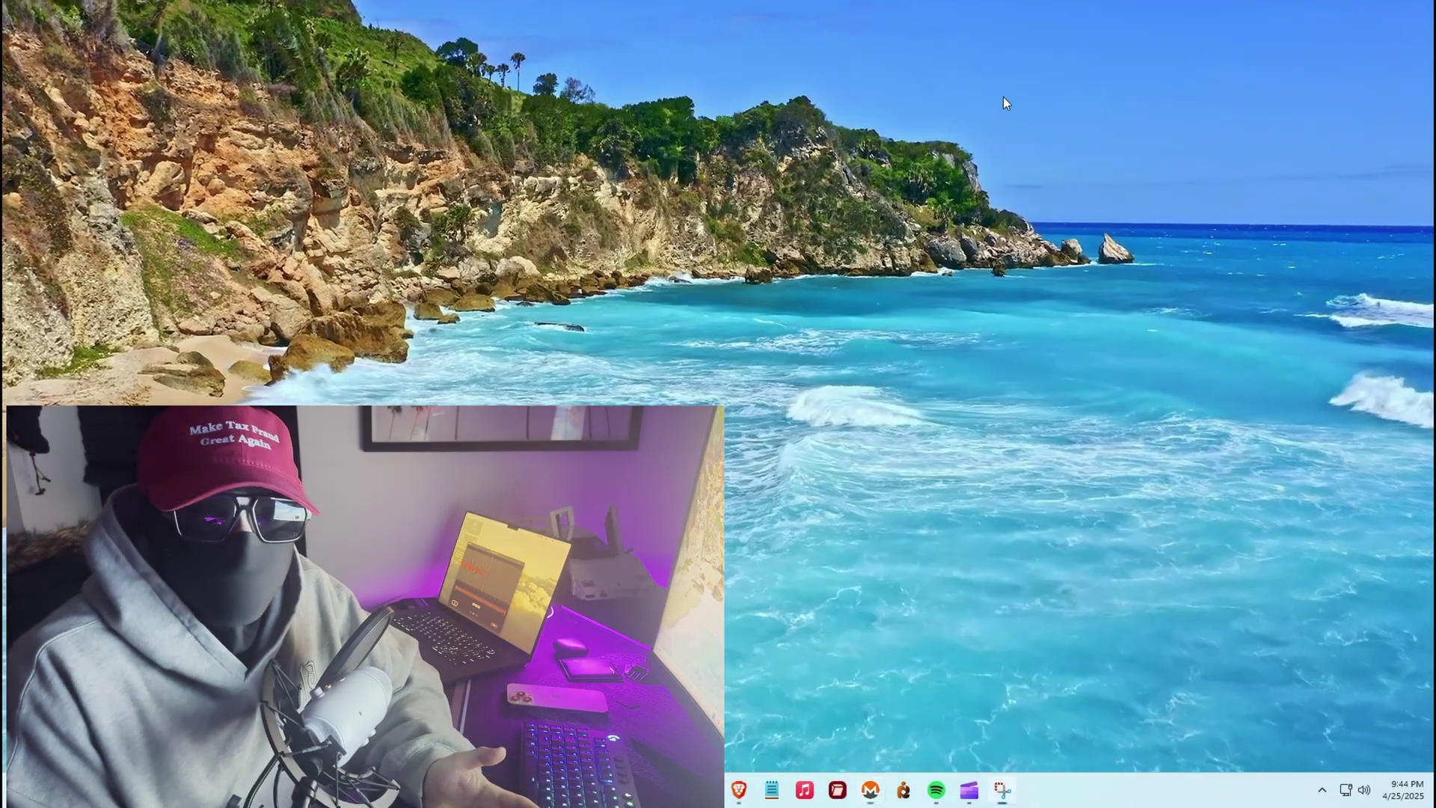